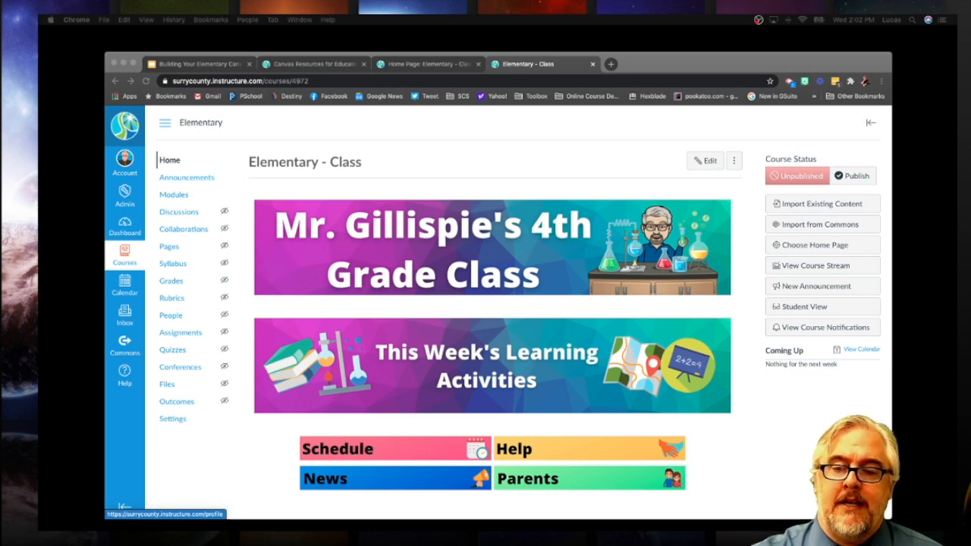
# Open This Week's Learning Activities from the course home page, look over the Week 7 module, and return to the home page
pyautogui.scroll(-3, 373, 267)
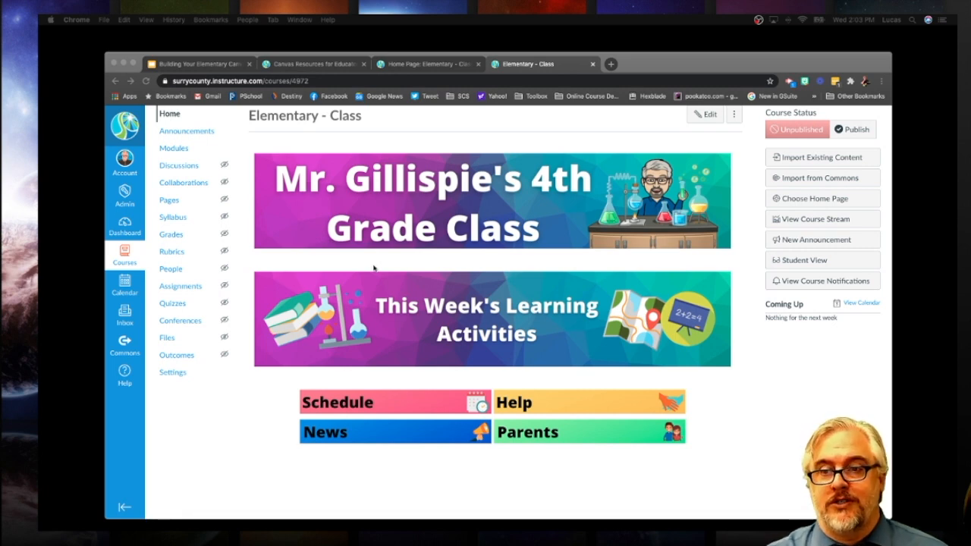
pyautogui.click(496, 320)
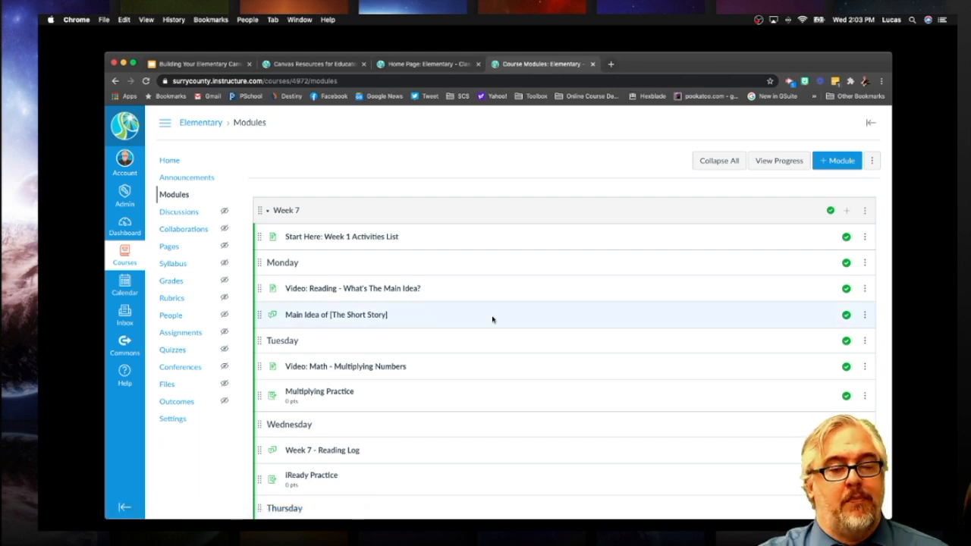
pyautogui.scroll(-1, 492, 317)
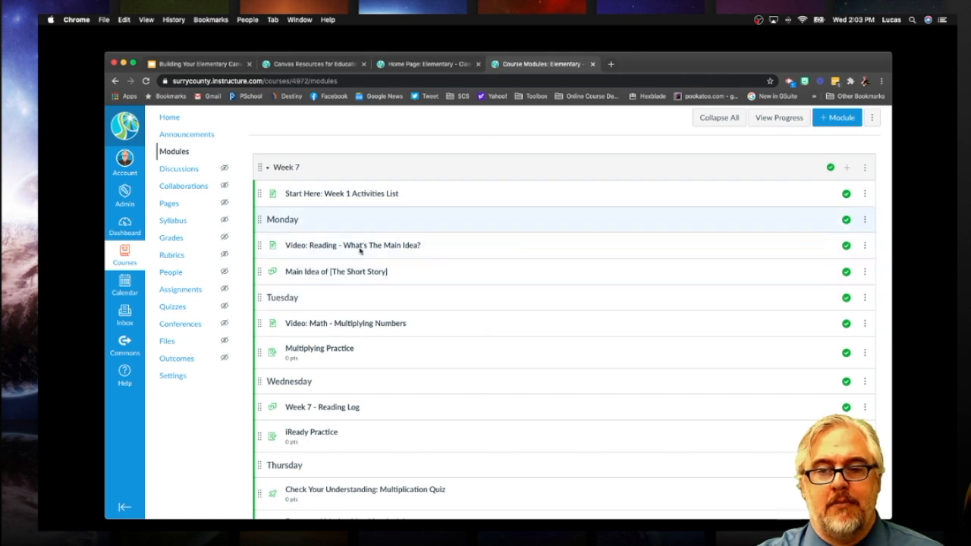
pyautogui.scroll(1, 446, 322)
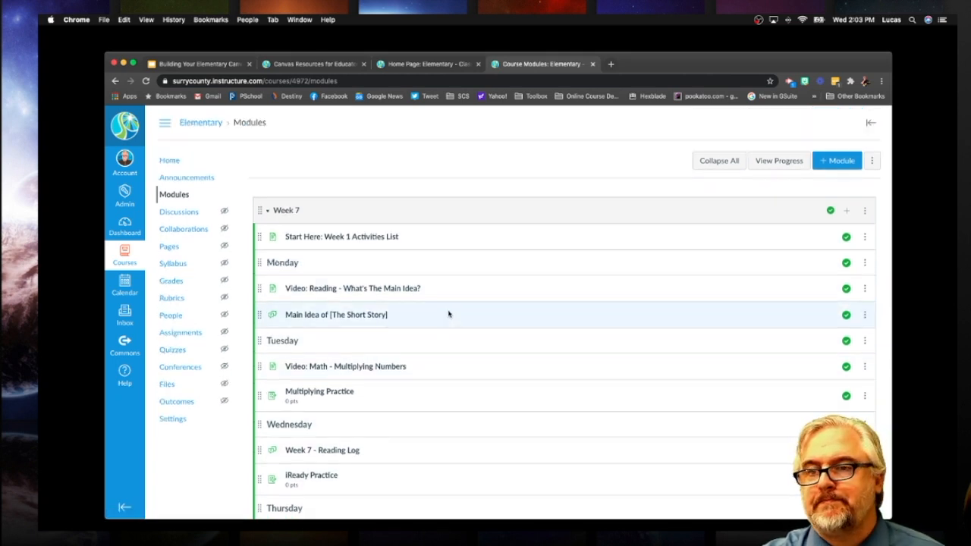
pyautogui.click(115, 80)
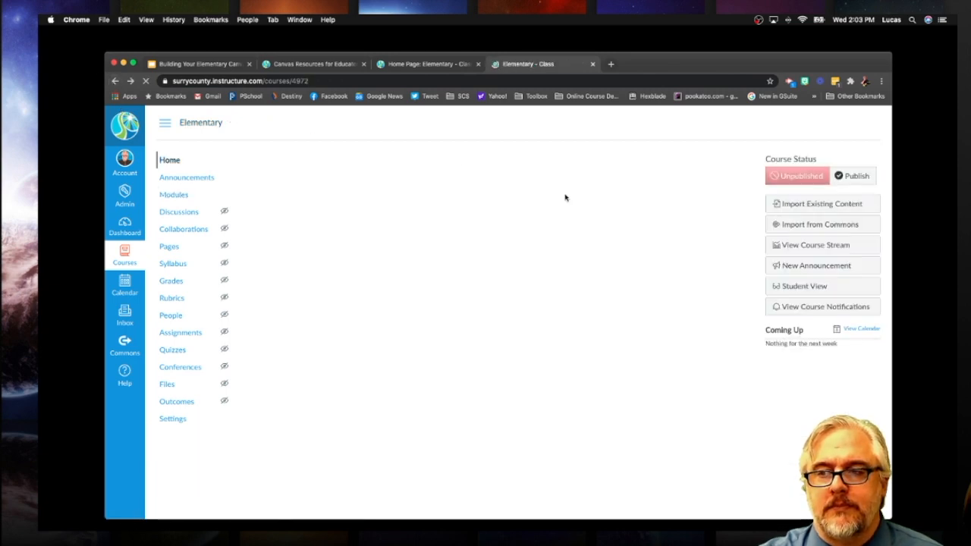
# Open the Schedule link on the home page to view the Class Schedule page, and return to the home page
pyautogui.scroll(-1, 717, 277)
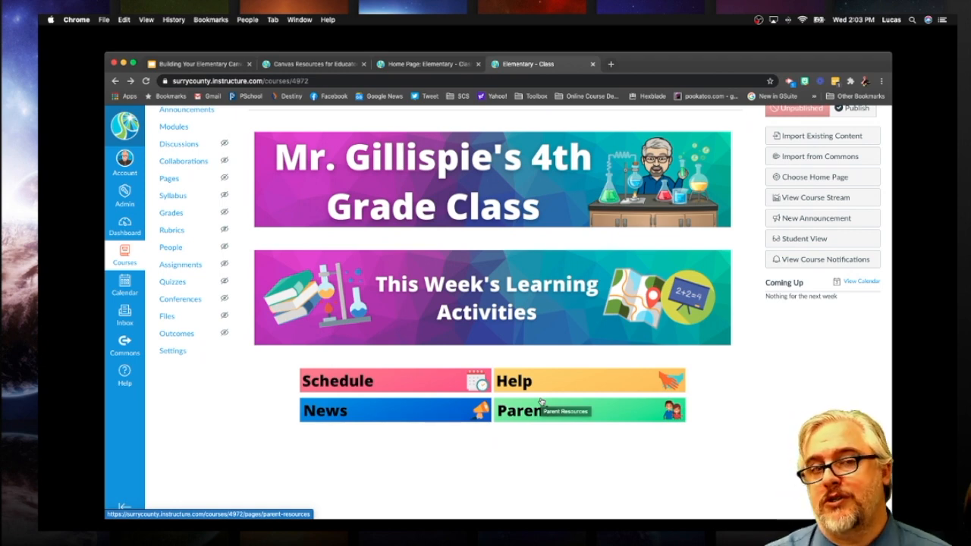
pyautogui.click(406, 388)
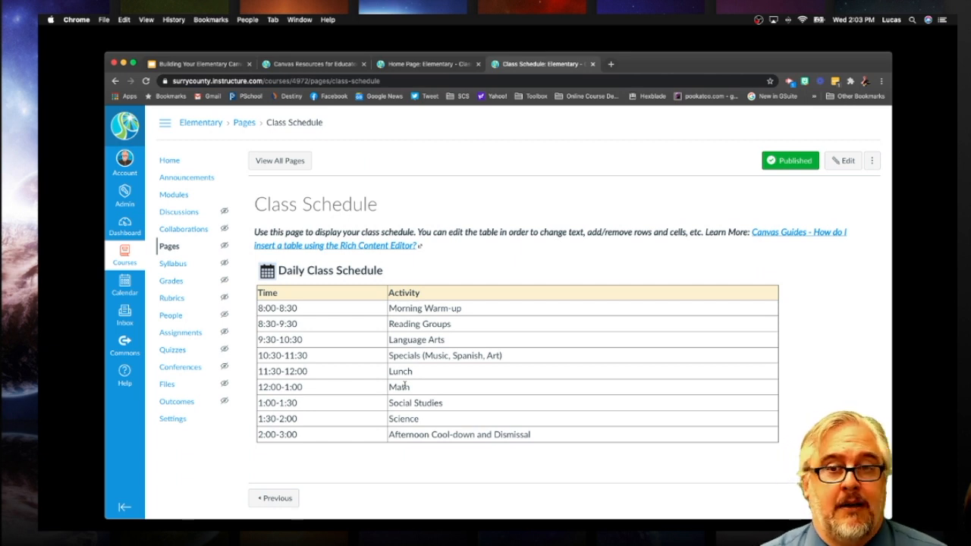
pyautogui.click(115, 81)
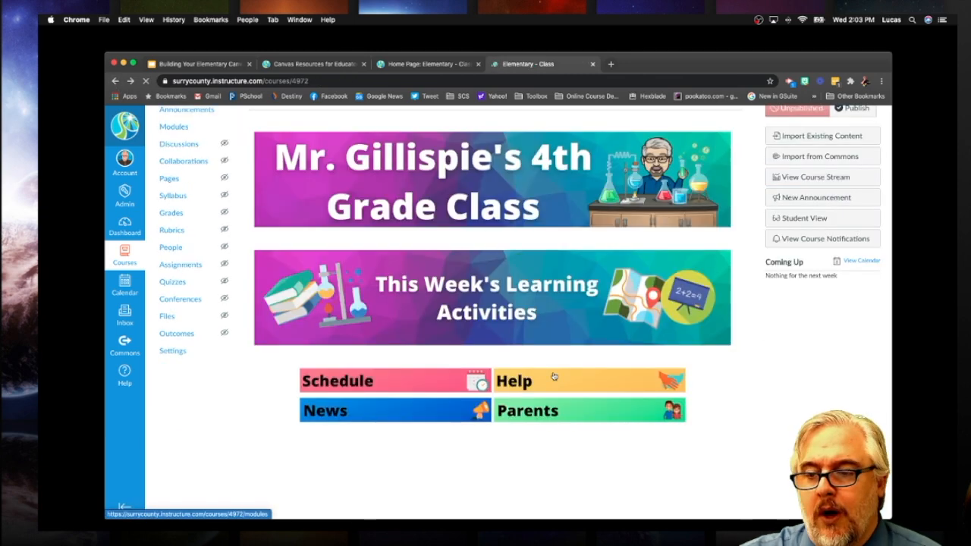
# Follow the home page's Help link, review the Class Help page in the Raise Your Hand module, and return home
pyautogui.click(554, 384)
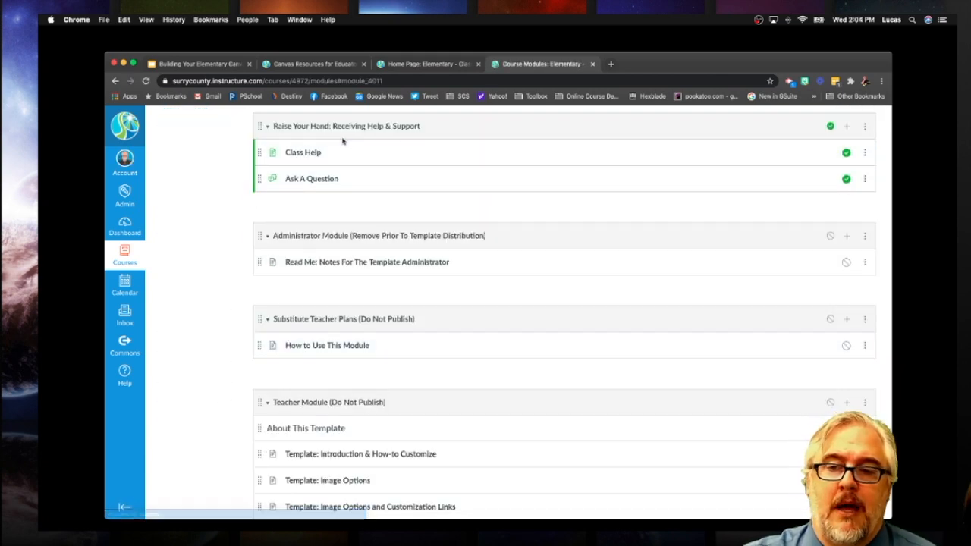
pyautogui.click(312, 154)
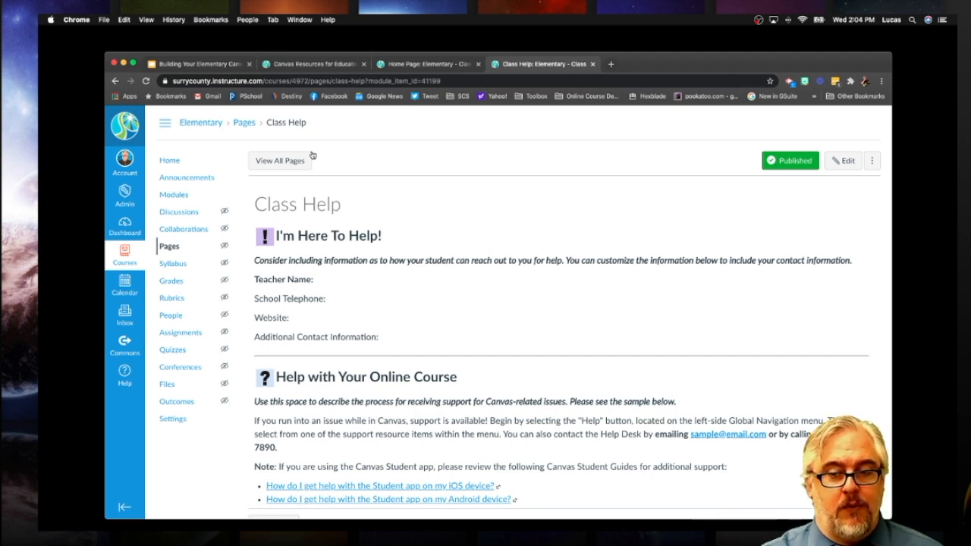
pyautogui.scroll(-1, 605, 223)
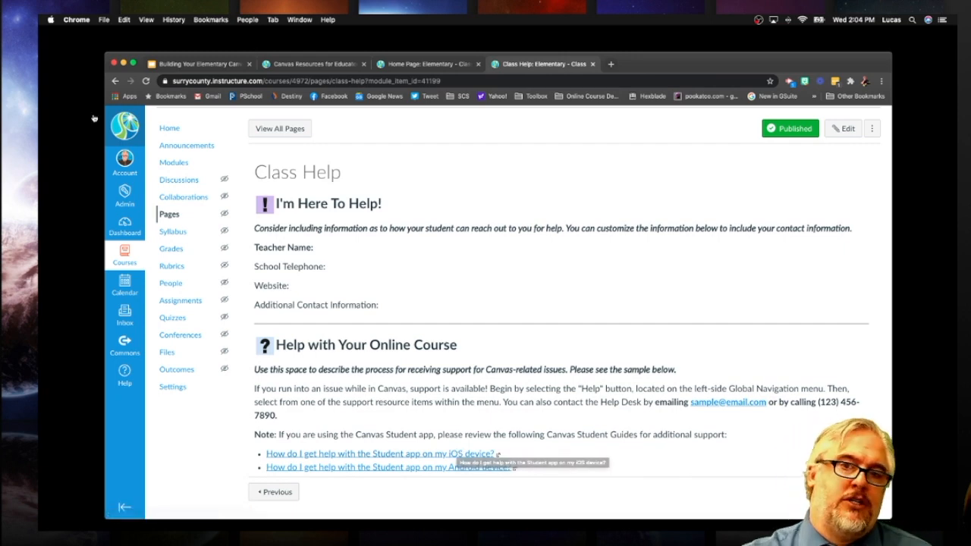
pyautogui.click(116, 81)
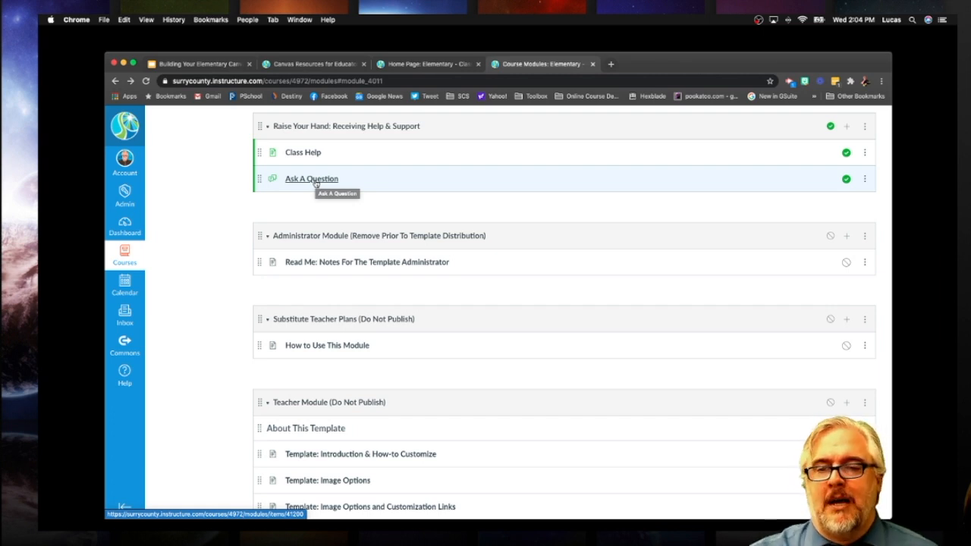
pyautogui.scroll(20, 193, 256)
pyautogui.click(169, 162)
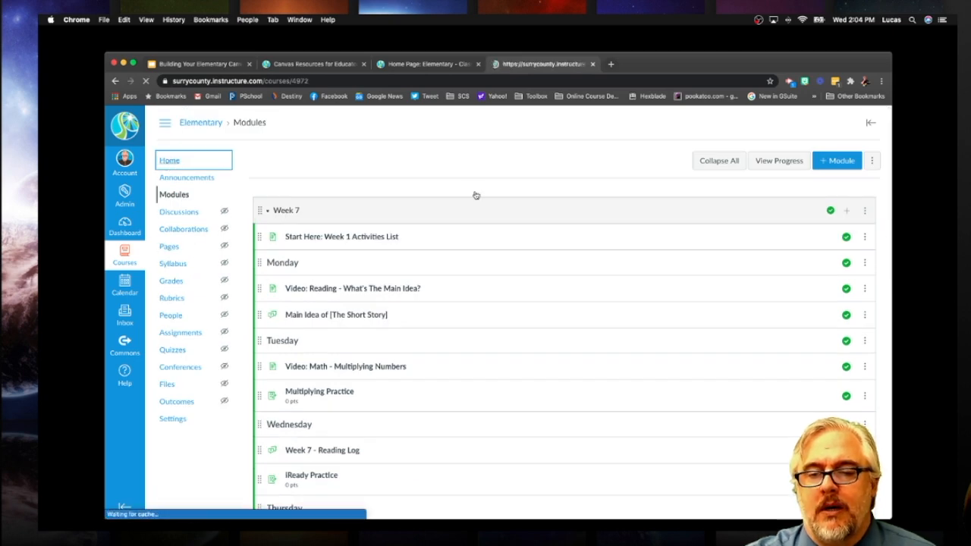
# Open the News link on the home page to view the course announcements, and return to the home page
pyautogui.scroll(-2, 574, 268)
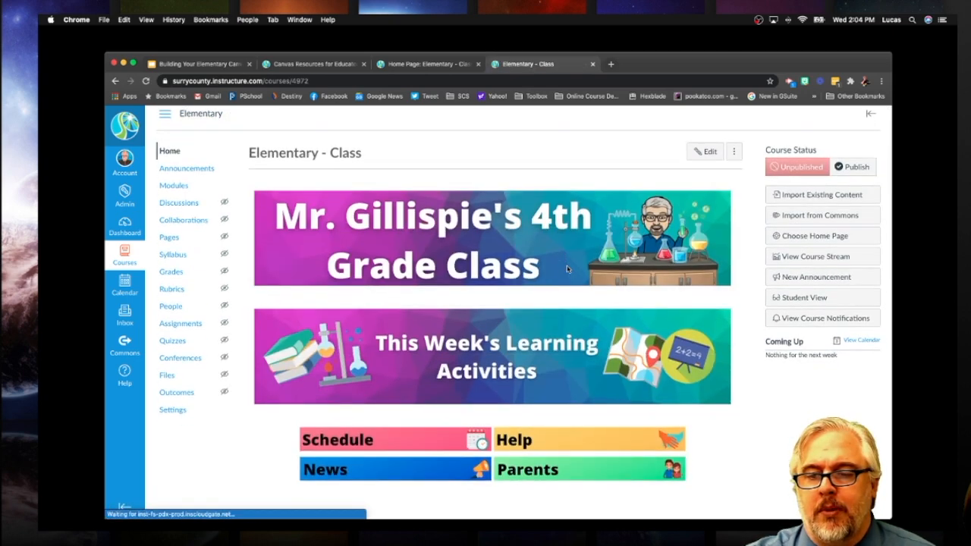
pyautogui.click(382, 435)
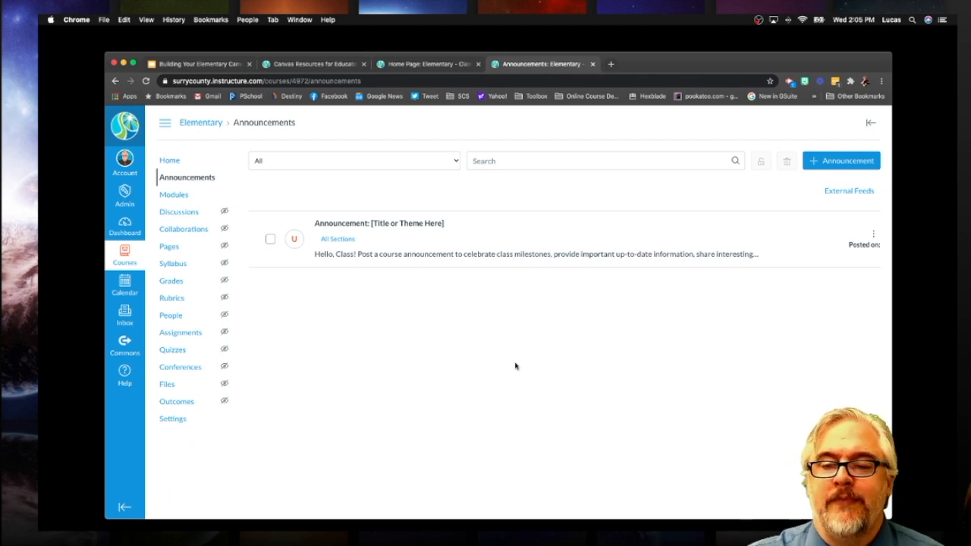
pyautogui.click(170, 162)
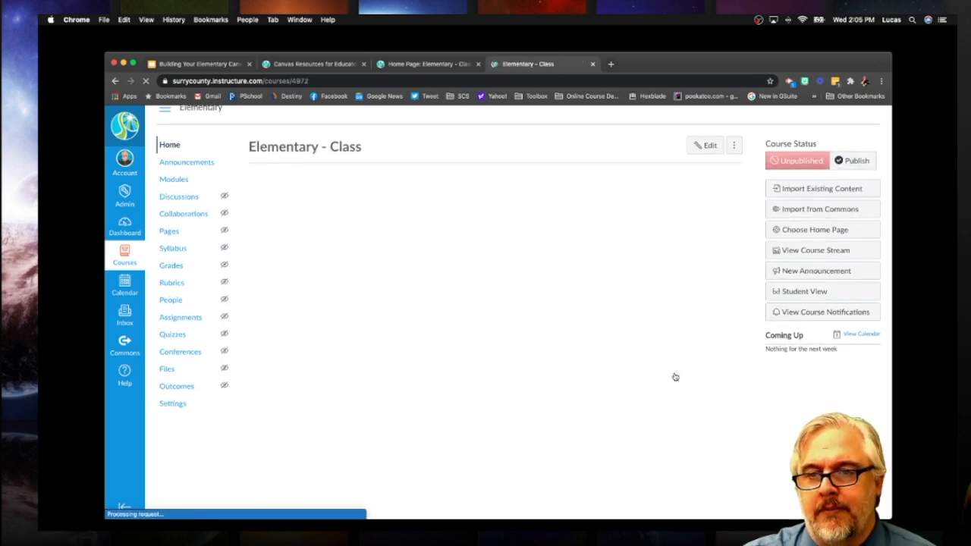
# Open the Parents link, read through the sections of the Parent Resources page, and return to the course home page
pyautogui.click(614, 471)
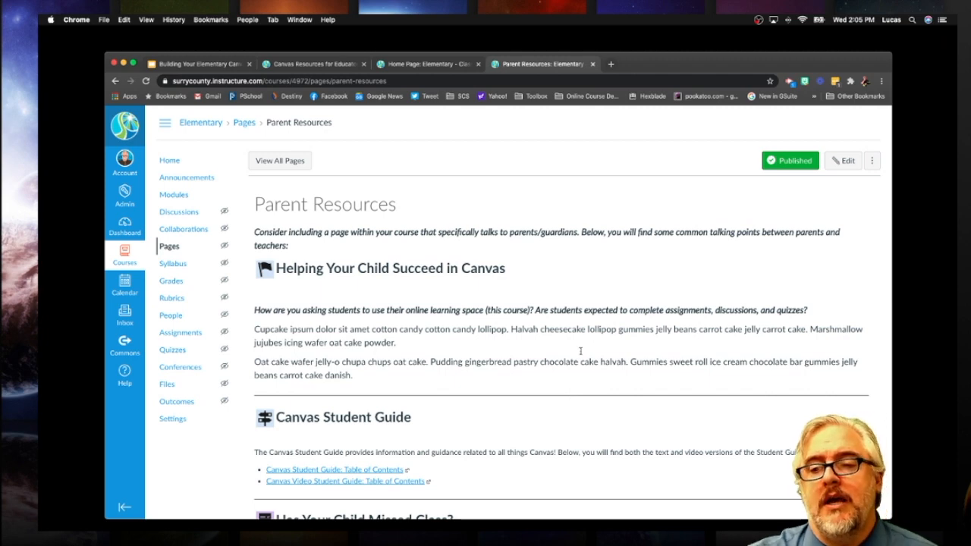
pyautogui.scroll(-2, 517, 305)
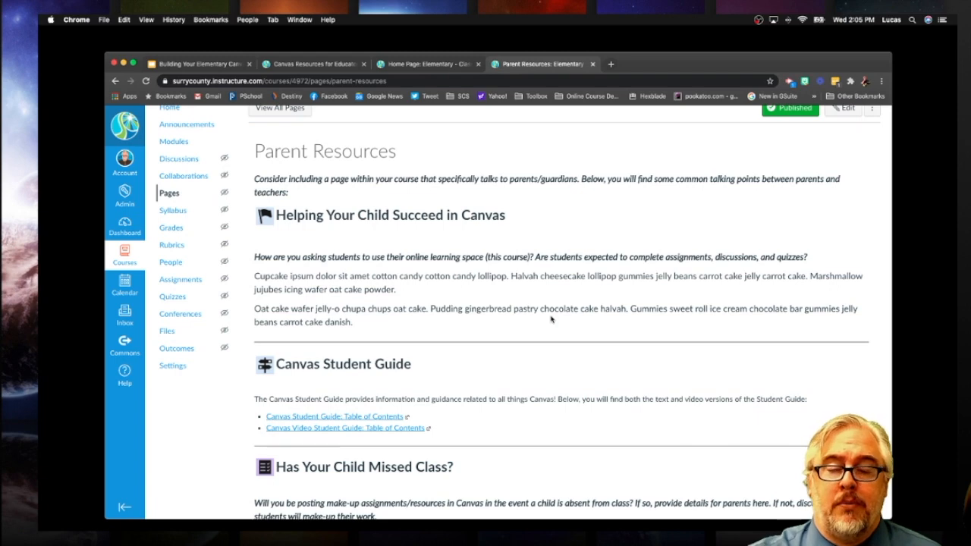
pyautogui.scroll(-1, 564, 310)
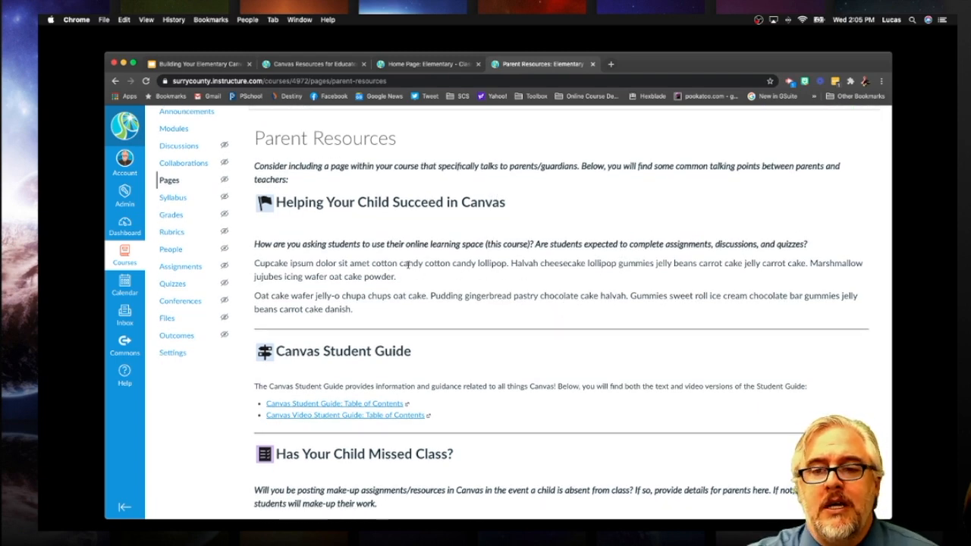
pyautogui.scroll(-1, 408, 266)
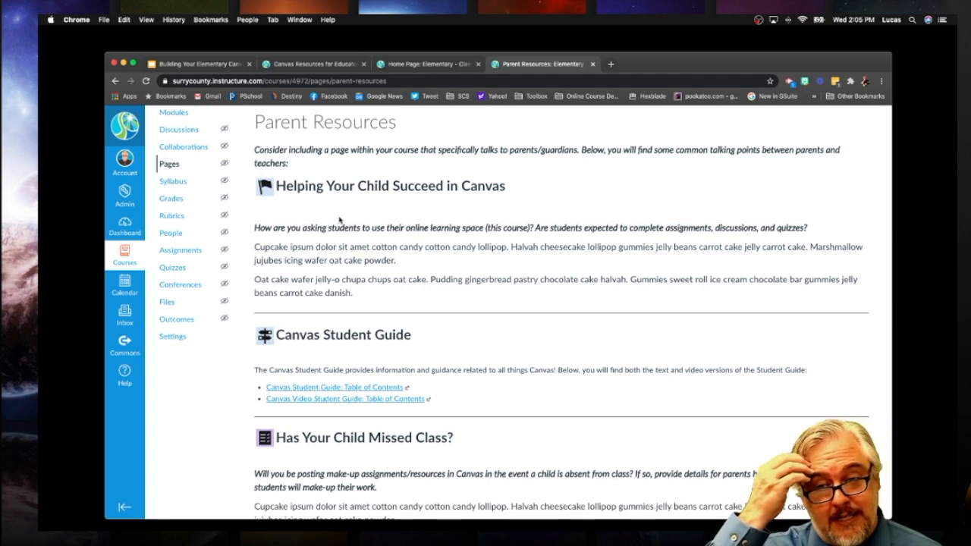
pyautogui.scroll(-4, 402, 317)
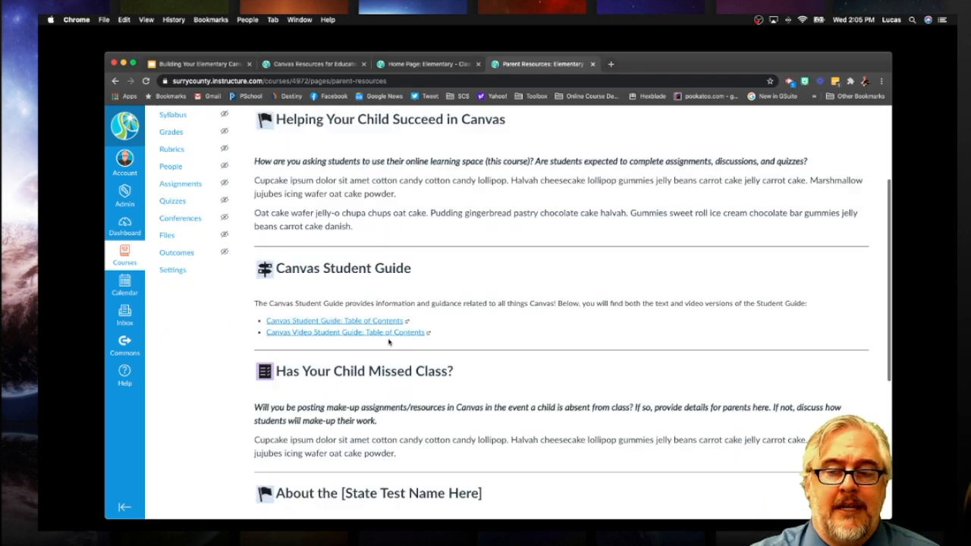
pyautogui.scroll(-3, 389, 347)
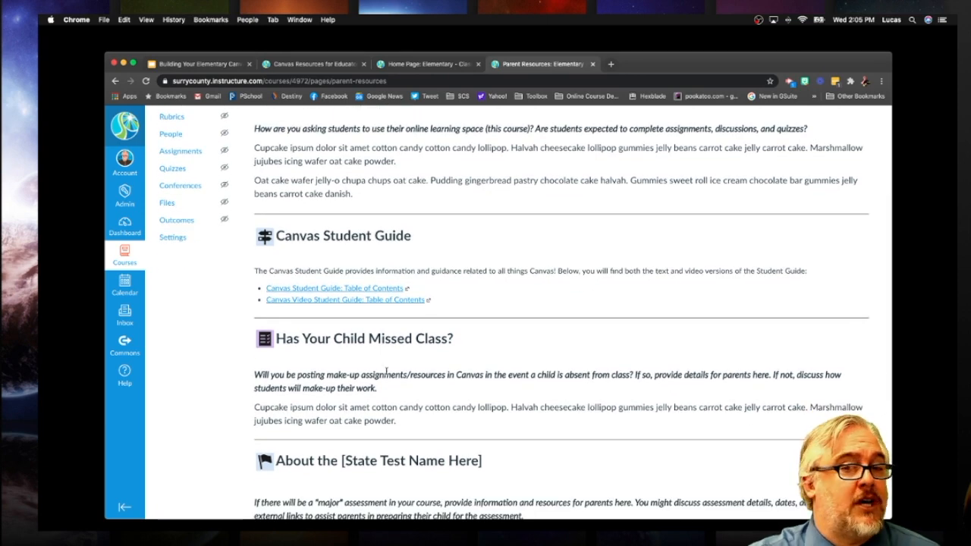
pyautogui.scroll(-4, 383, 370)
pyautogui.scroll(-3, 390, 371)
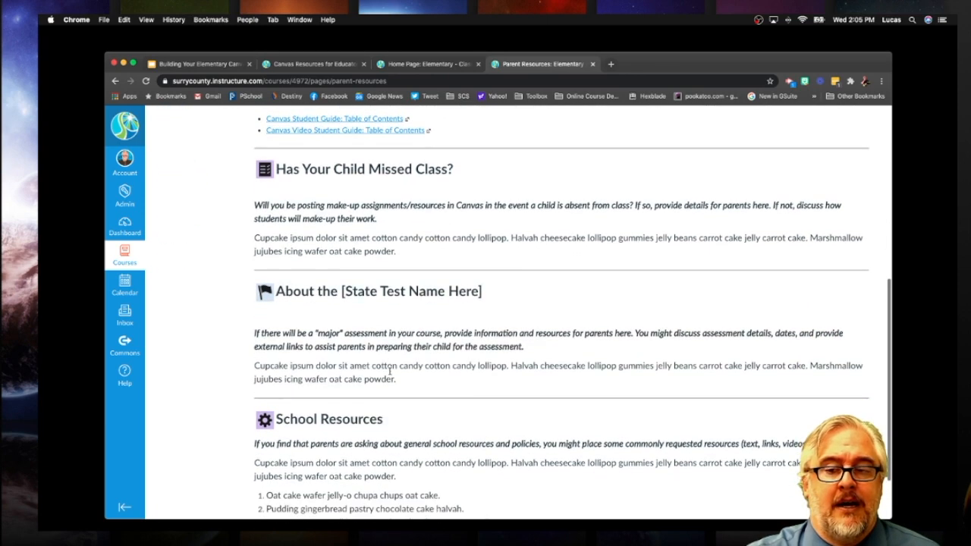
pyautogui.scroll(20, 390, 371)
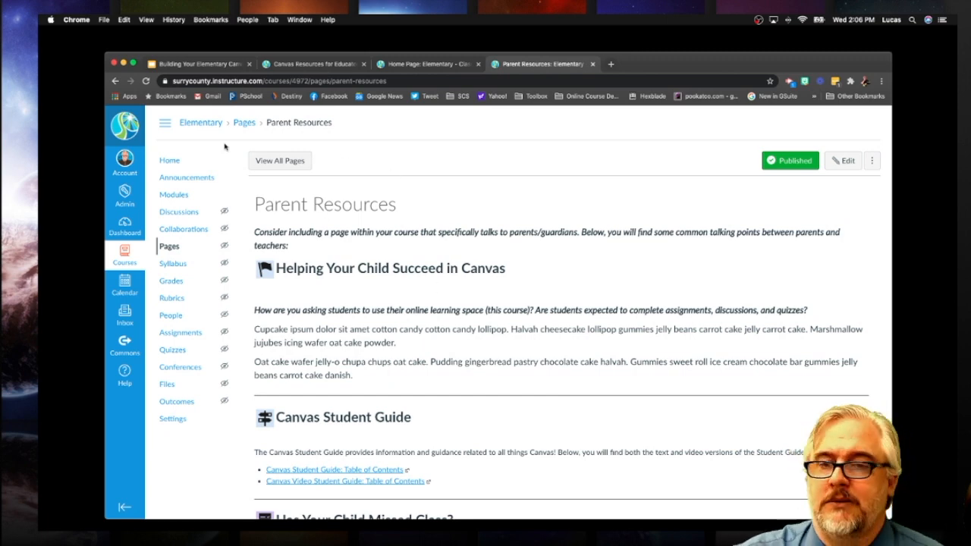
pyautogui.click(202, 123)
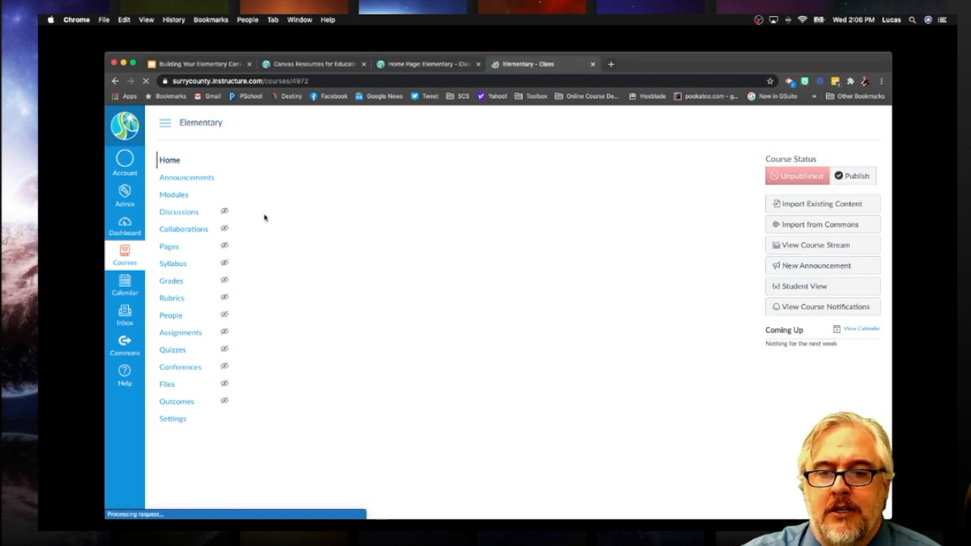
# Open the course's Modules page and look at how the Week 7 module is organized
pyautogui.click(176, 196)
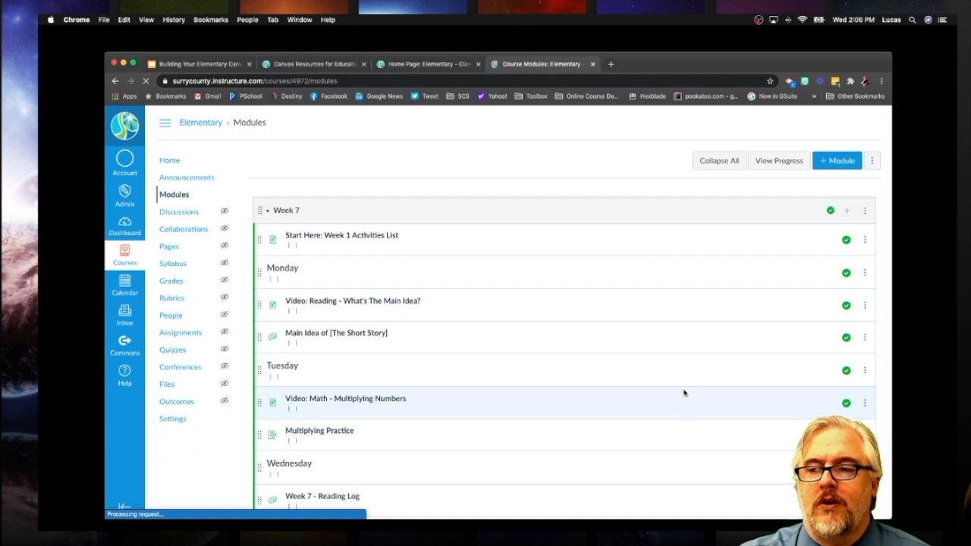
pyautogui.scroll(-1, 577, 340)
pyautogui.scroll(-1, 577, 340)
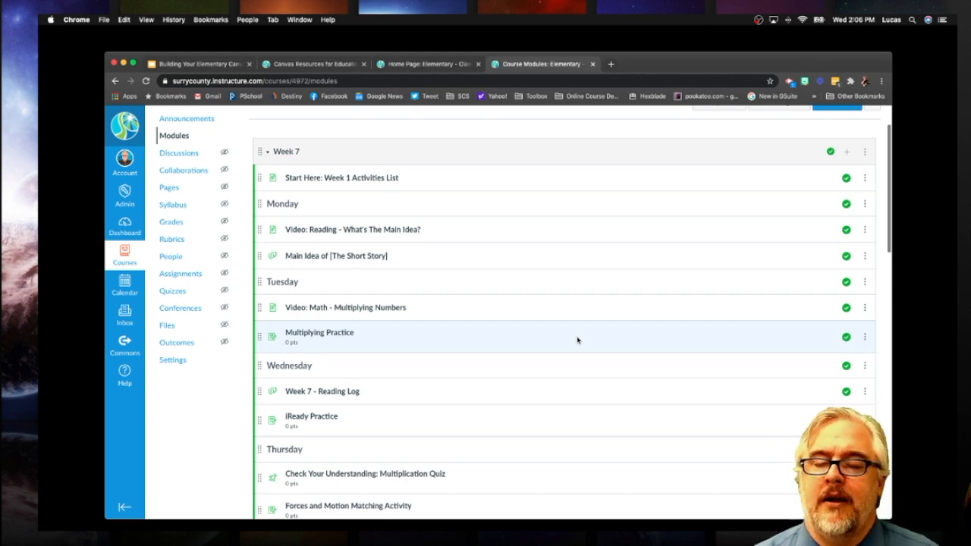
pyautogui.scroll(-1, 445, 156)
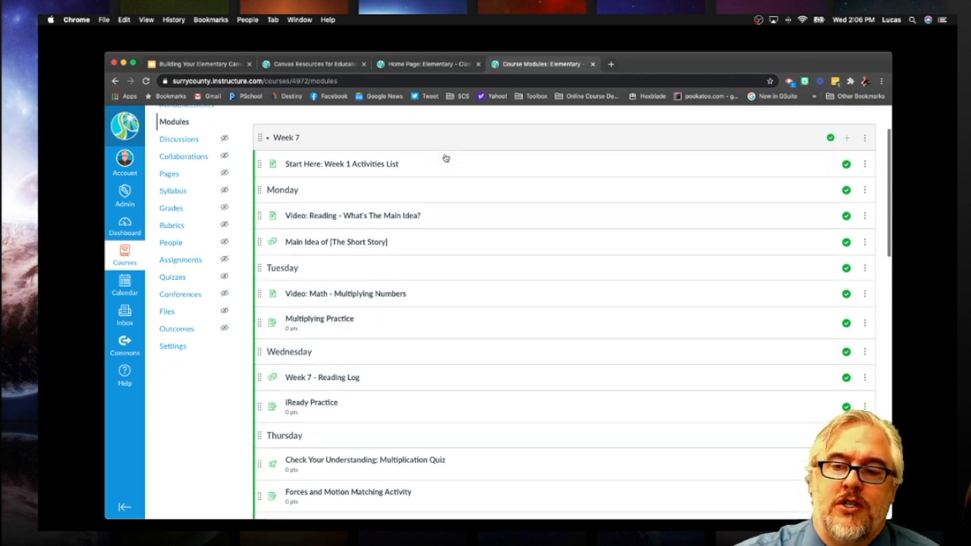
# Open Start Here: Week 1 Activities List, review its weekly activities and learning targets, and return to the modules list
pyautogui.click(342, 165)
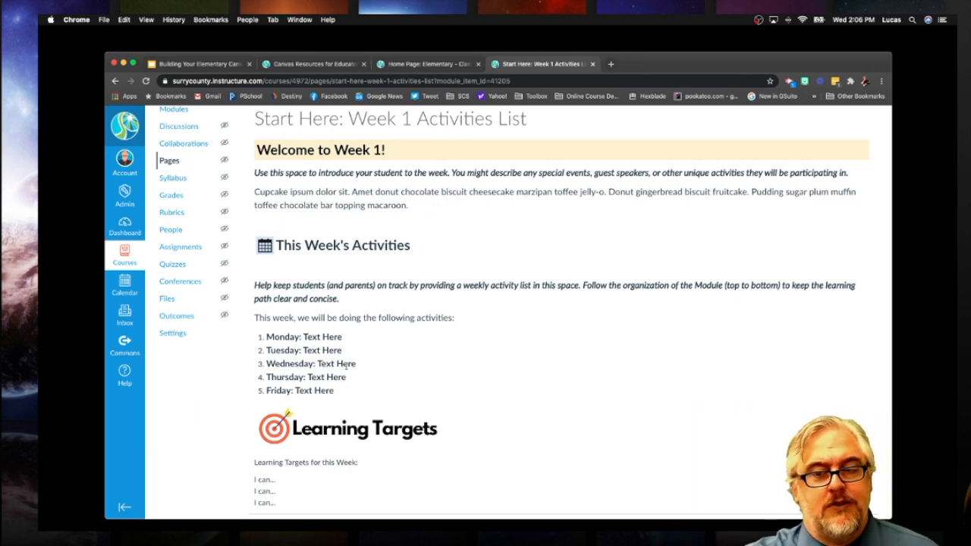
pyautogui.scroll(-1, 345, 381)
pyautogui.scroll(-3, 345, 382)
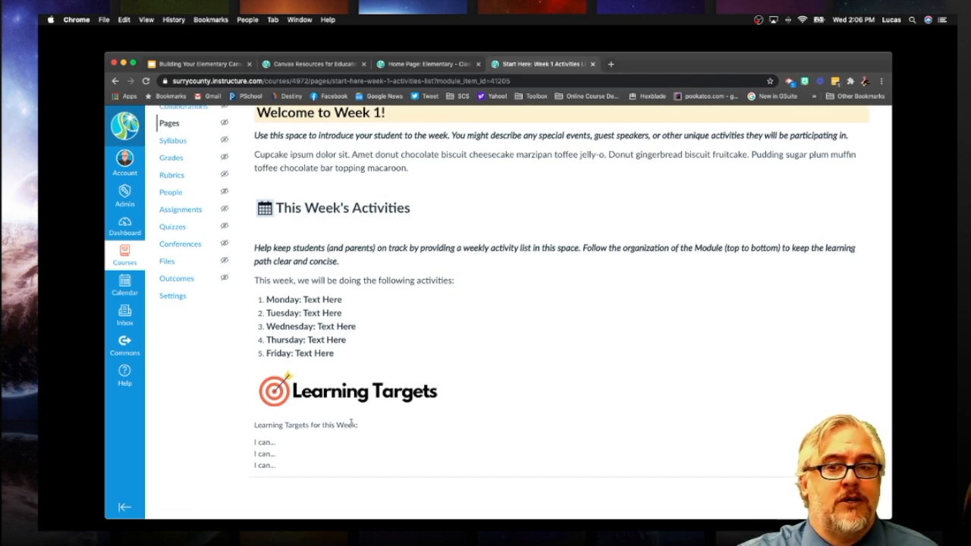
pyautogui.scroll(5, 351, 423)
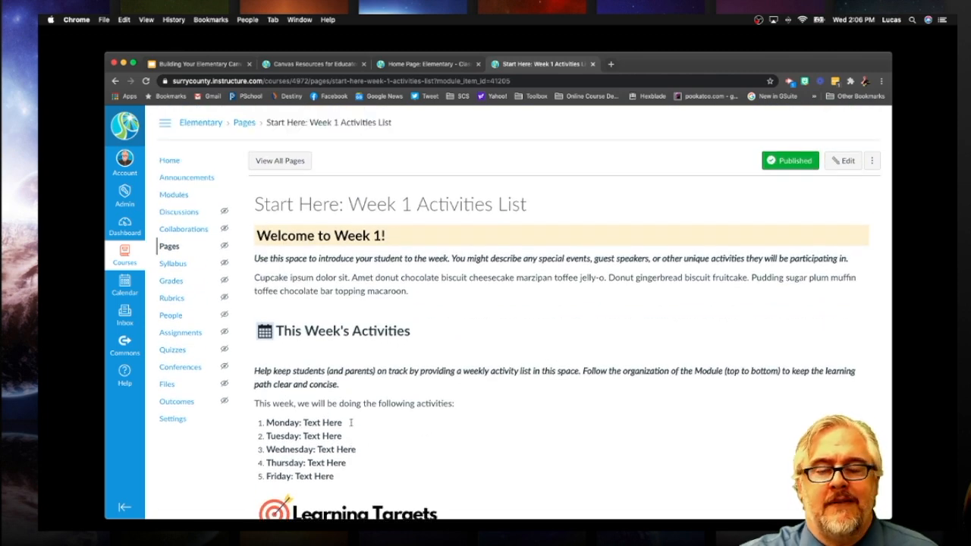
pyautogui.click(116, 81)
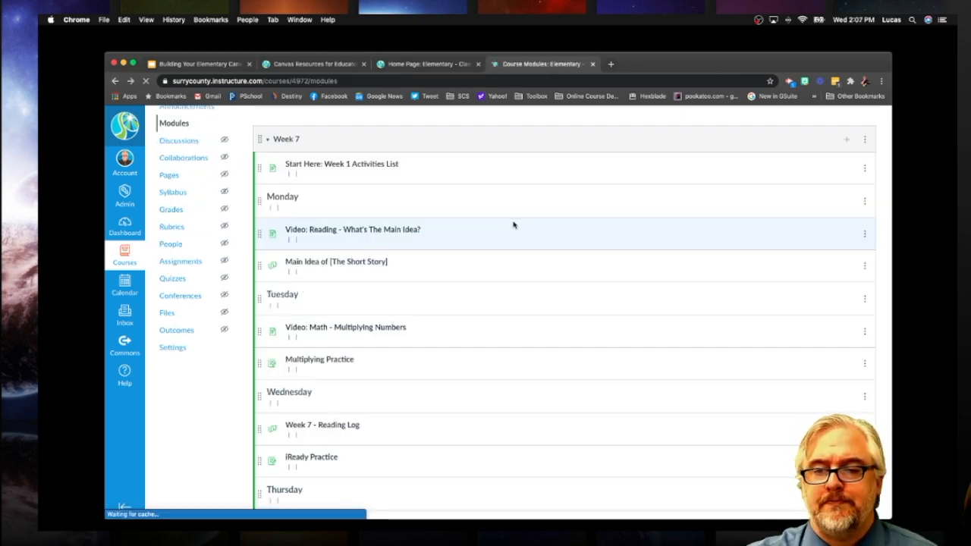
# Examine the Week 7 module's items grouped under the weekday headers
pyautogui.scroll(-1, 514, 226)
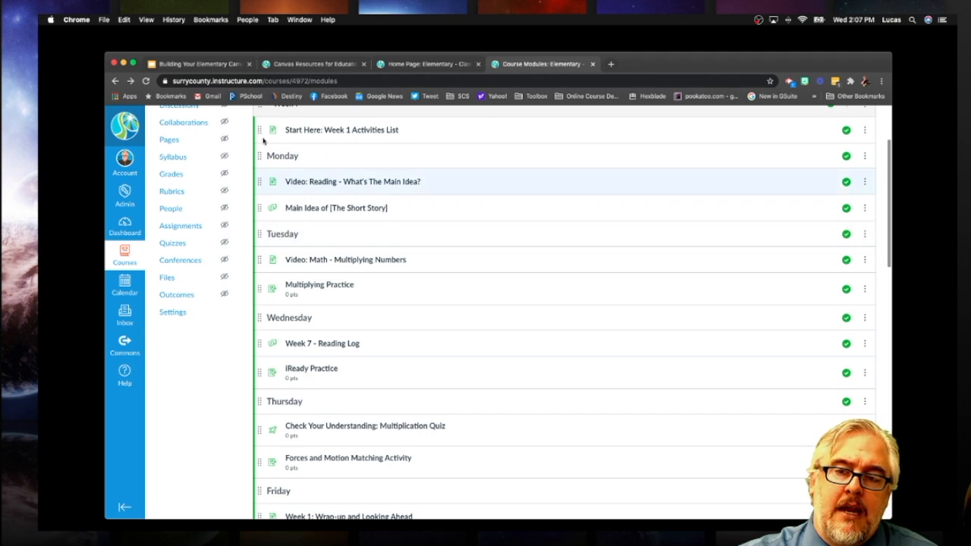
pyautogui.scroll(1, 303, 178)
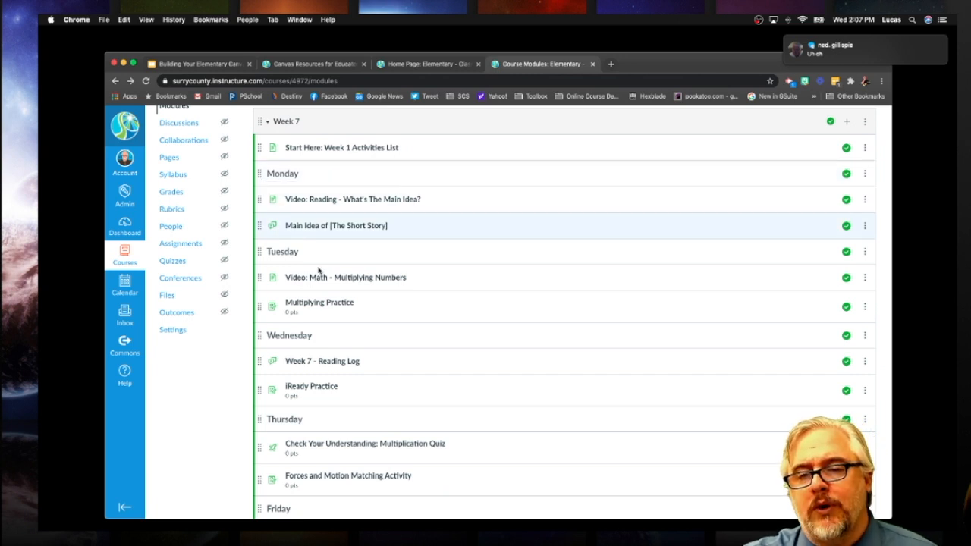
pyautogui.scroll(-1, 314, 340)
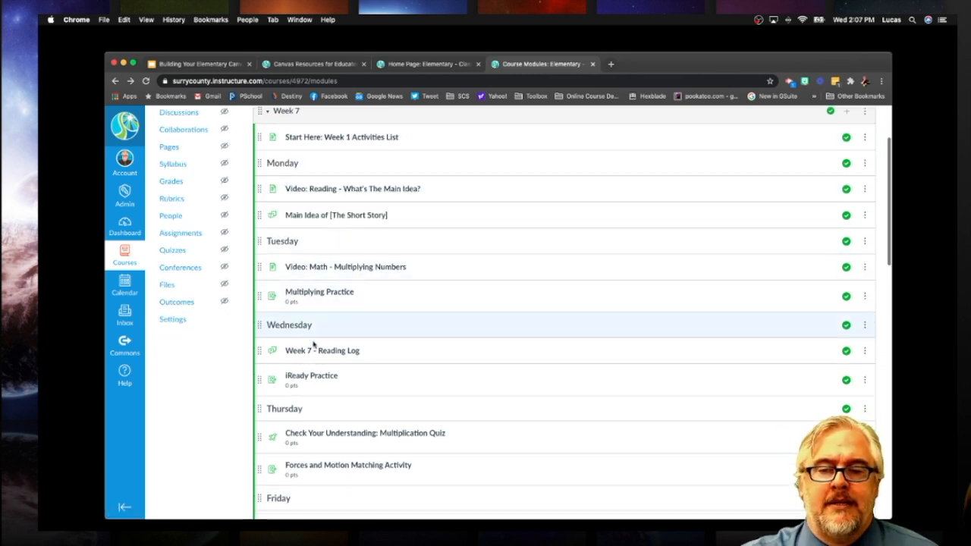
pyautogui.scroll(-5, 299, 285)
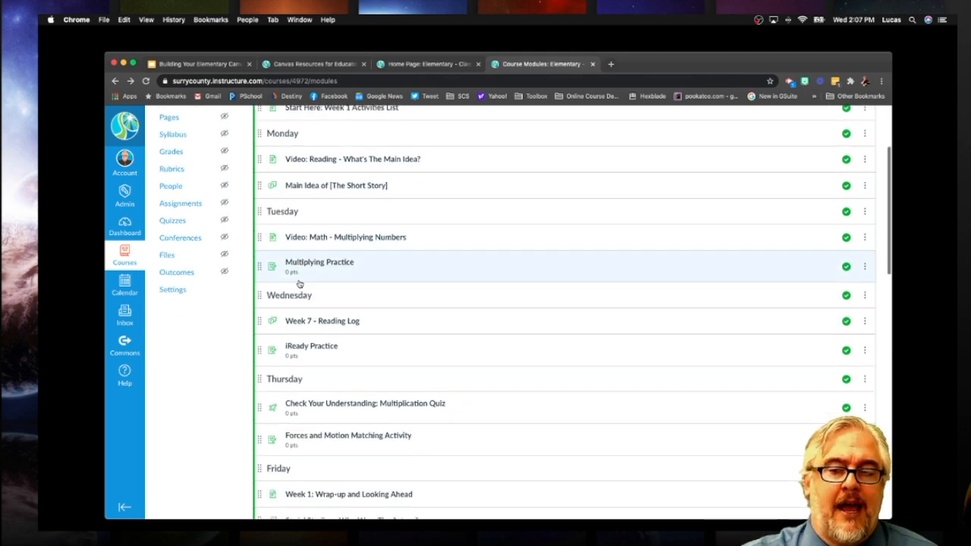
pyautogui.scroll(8, 296, 309)
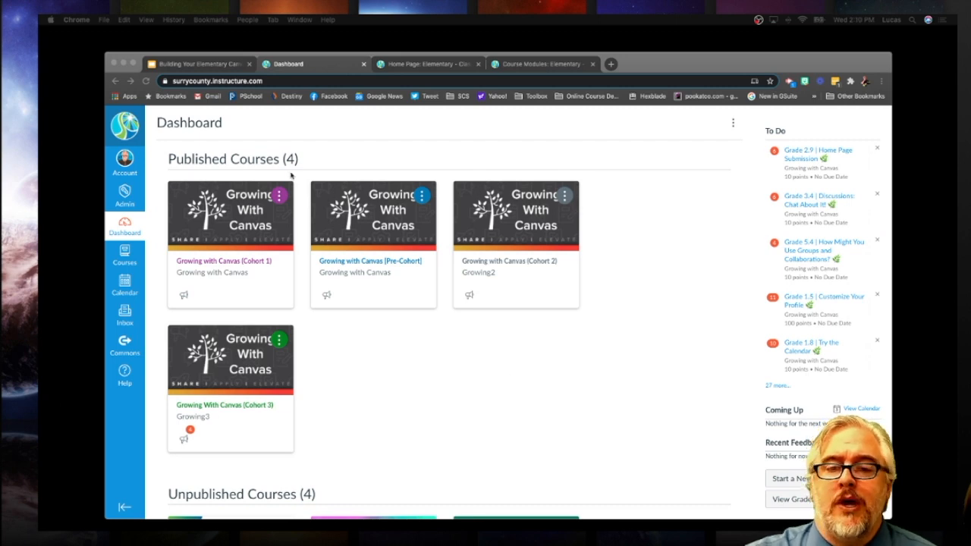
# Start a new course from the dashboard named "Template Test Drive" and create it with the Private (Copyrighted) license
pyautogui.scroll(-3, 357, 263)
pyautogui.scroll(3, 428, 398)
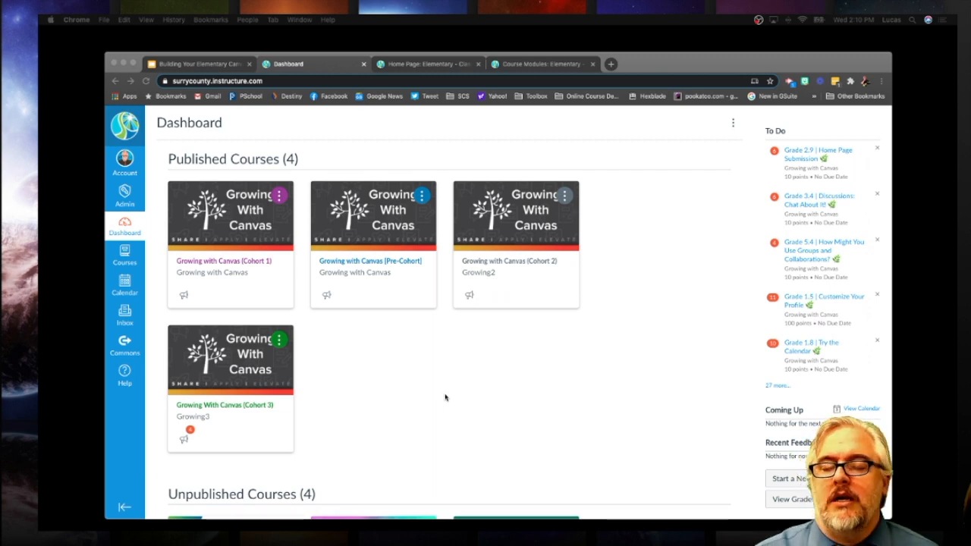
pyautogui.scroll(-1, 446, 397)
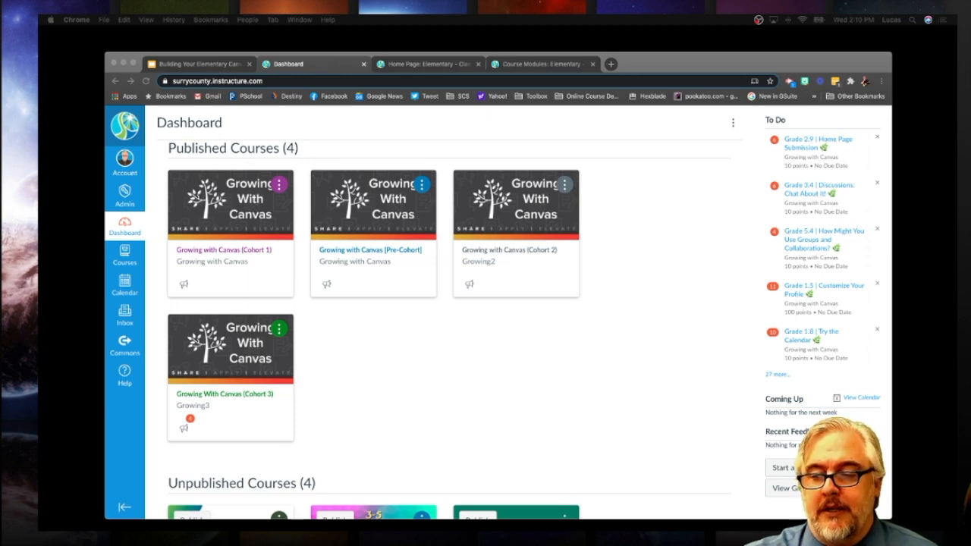
pyautogui.click(795, 471)
pyautogui.click(789, 468)
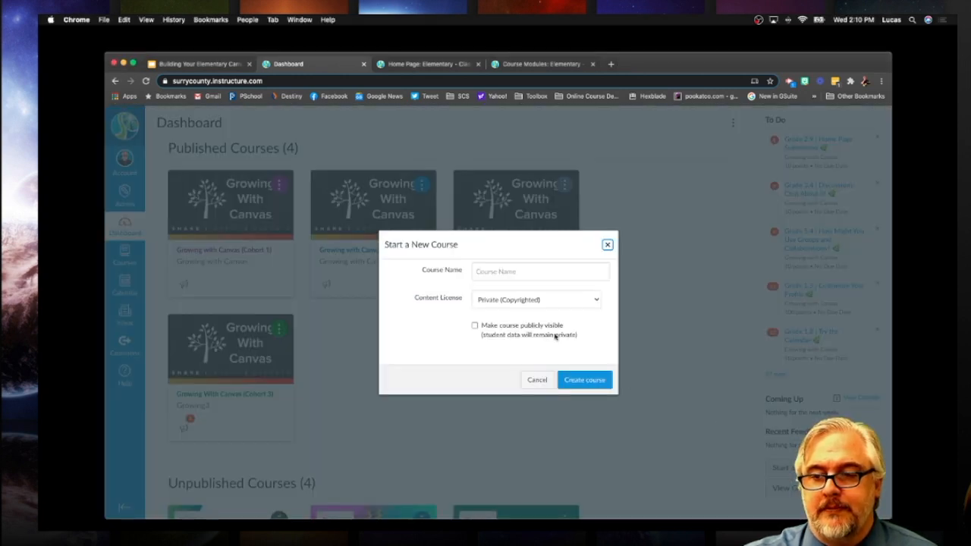
pyautogui.write('Template ')
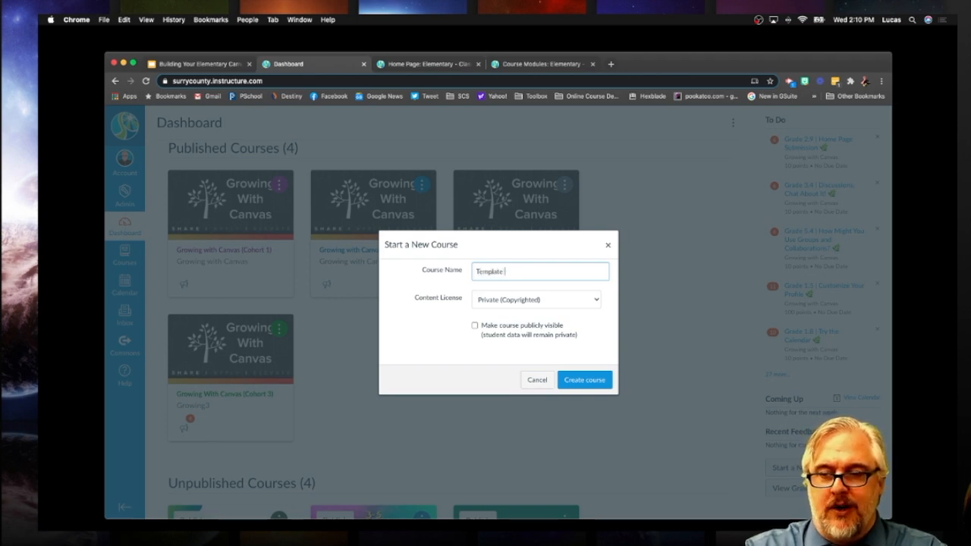
pyautogui.write('Test Drive')
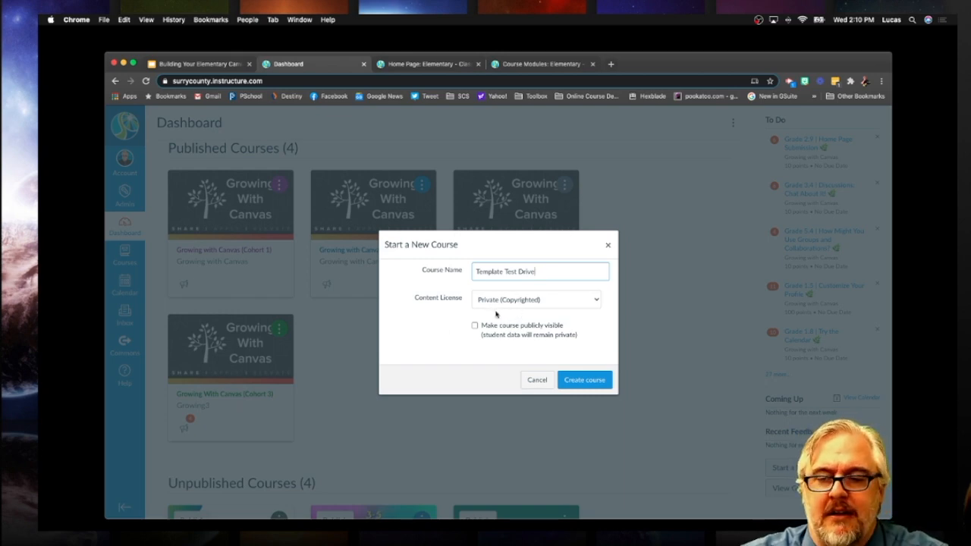
pyautogui.click(580, 380)
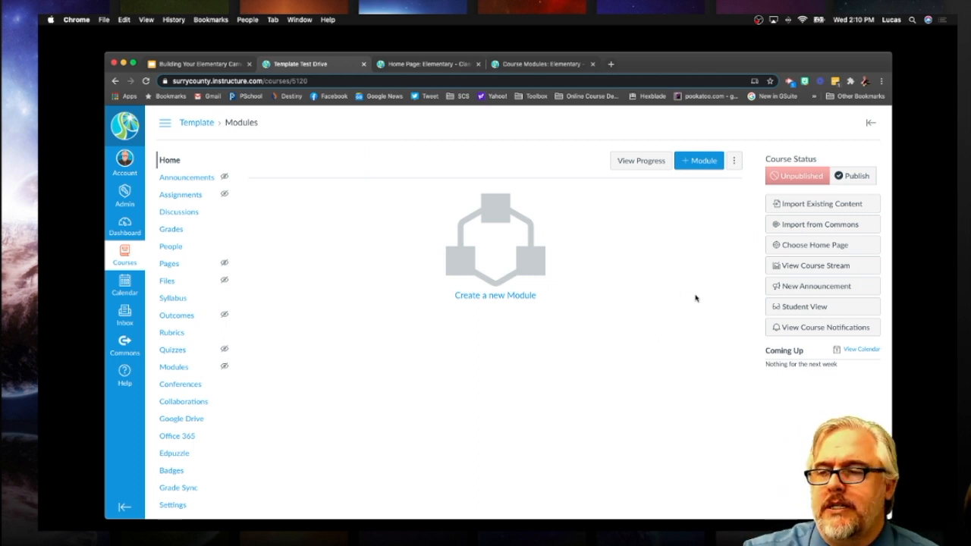
# Open Commons from the new course and preview the modules of the 3-5 Elementary Example Course Template
pyautogui.click(802, 224)
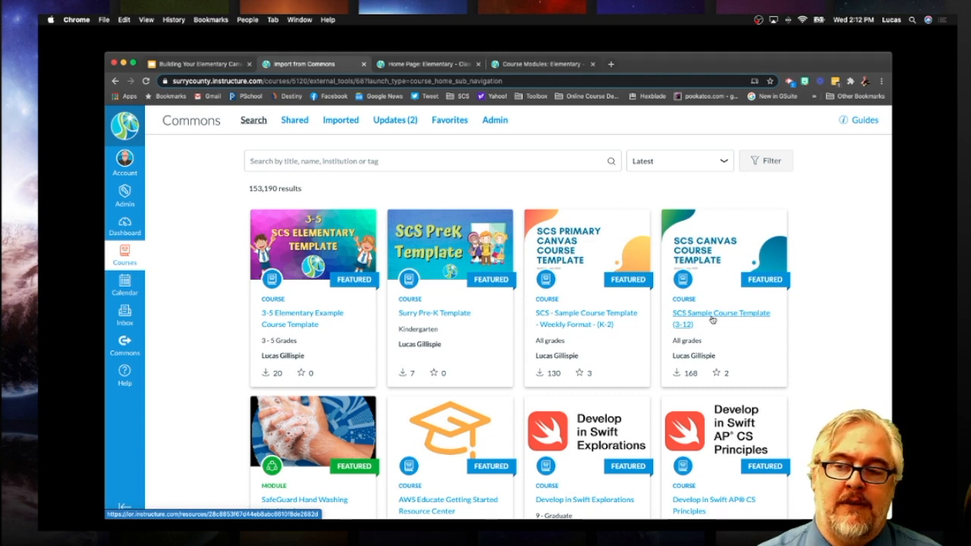
pyautogui.click(305, 319)
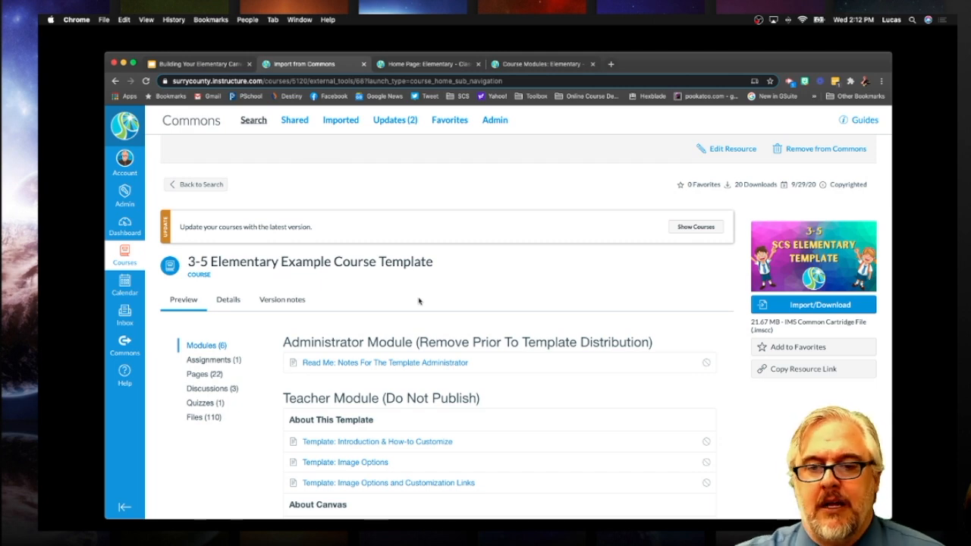
pyautogui.scroll(-3, 419, 301)
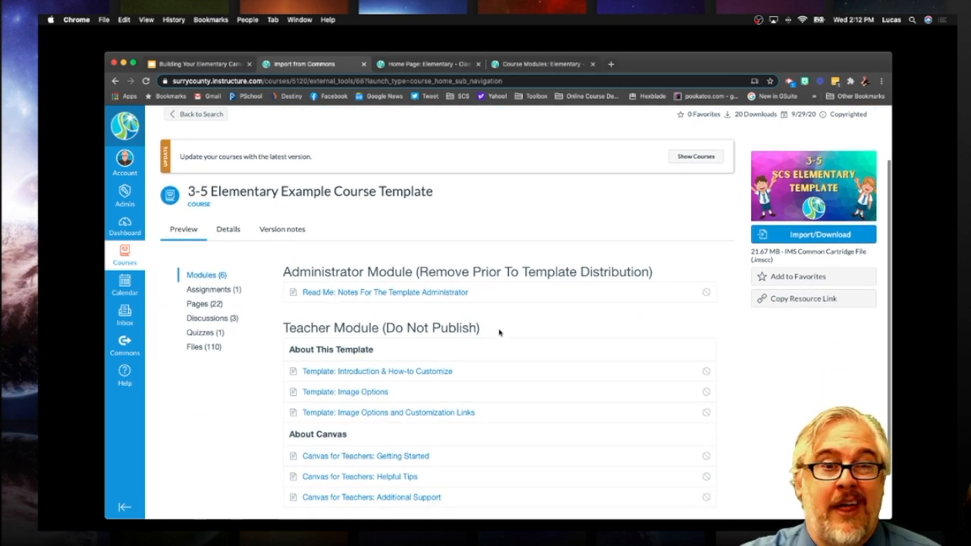
pyautogui.scroll(-2, 500, 331)
pyautogui.scroll(2, 500, 332)
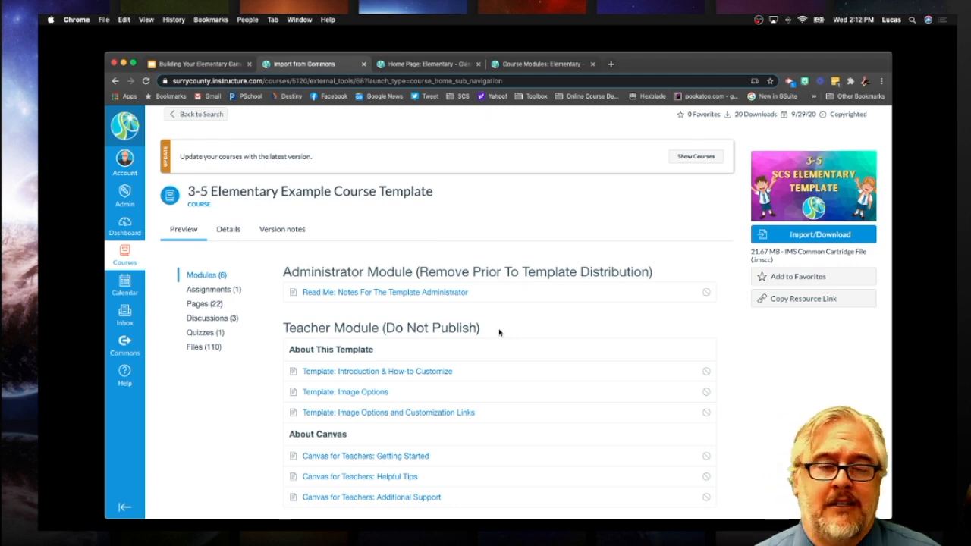
pyautogui.scroll(2, 499, 331)
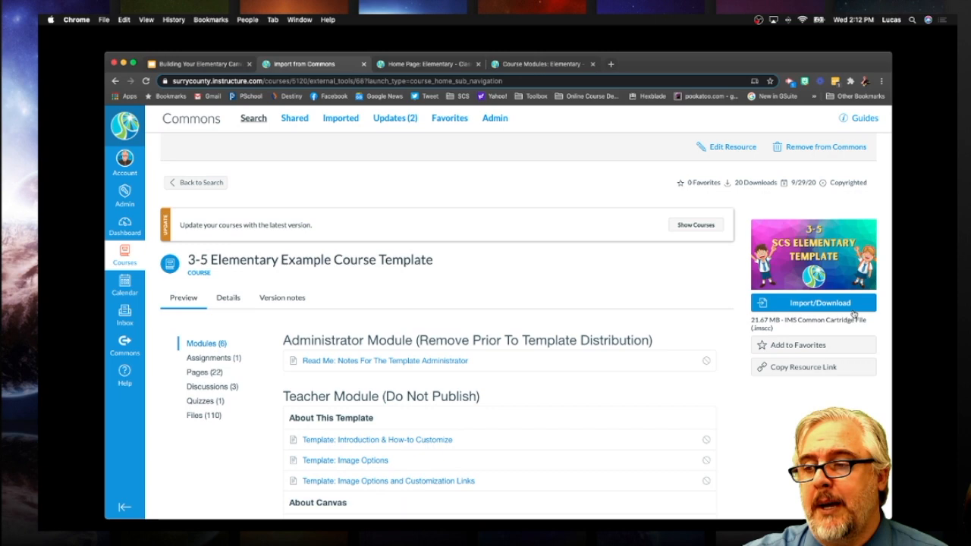
# Import the 3-5 Elementary Example Course Template into the Template Test Drive course
pyautogui.click(840, 306)
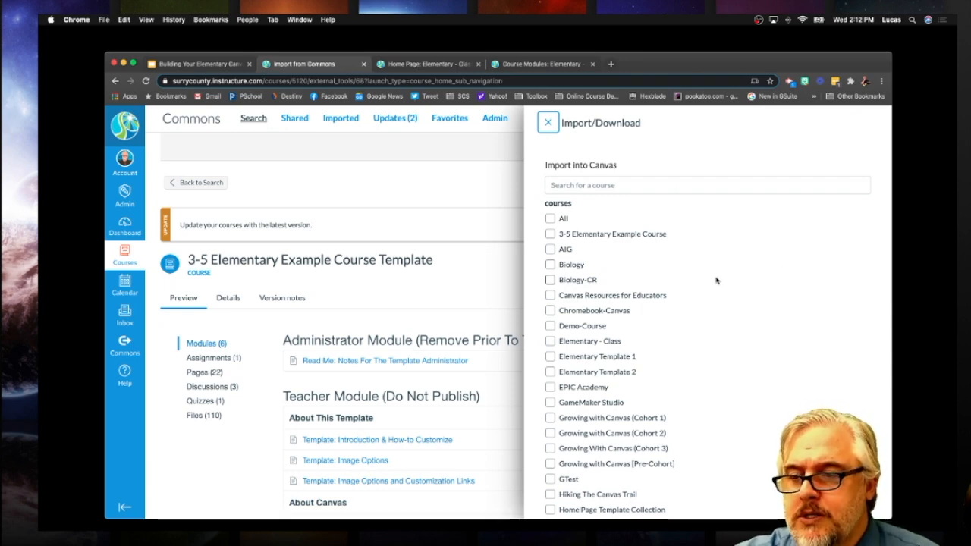
pyautogui.scroll(-5, 688, 271)
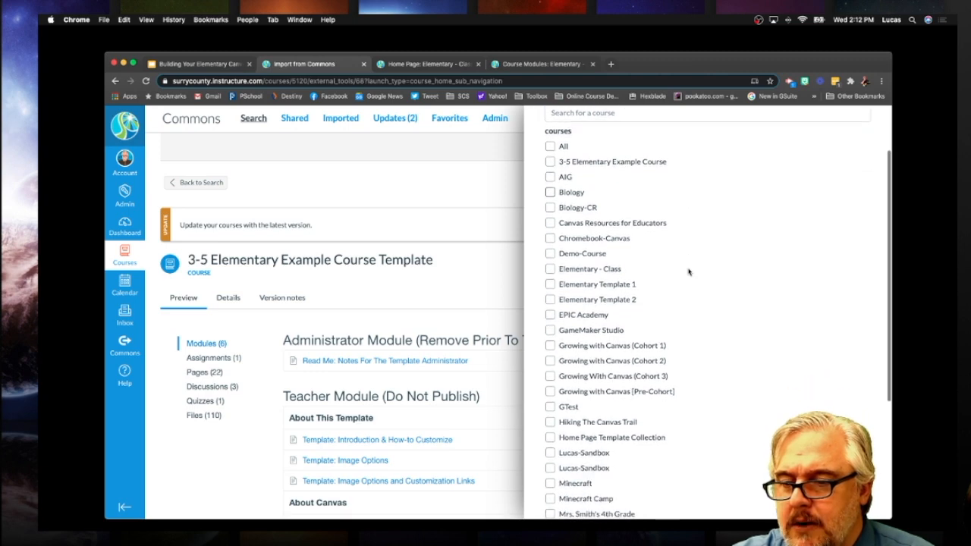
pyautogui.scroll(-9, 688, 271)
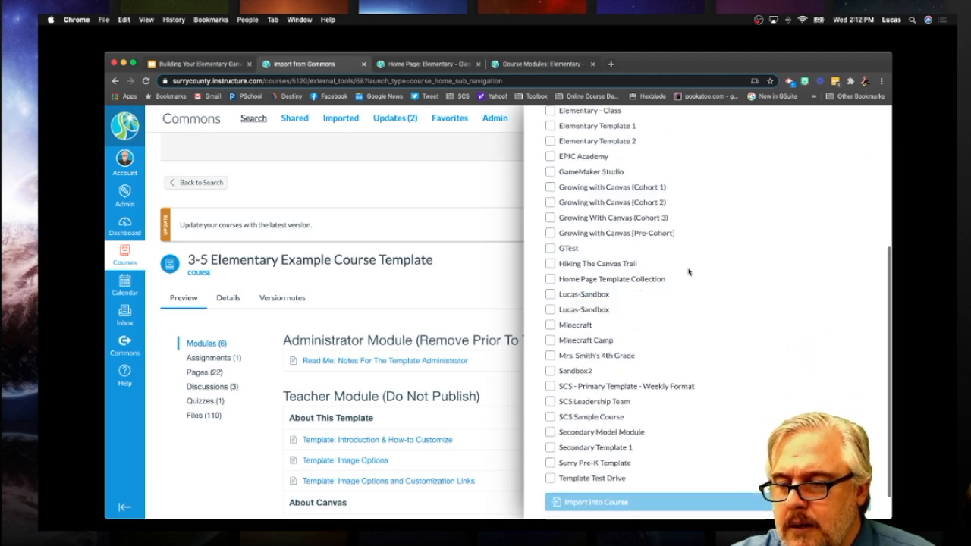
pyautogui.click(550, 477)
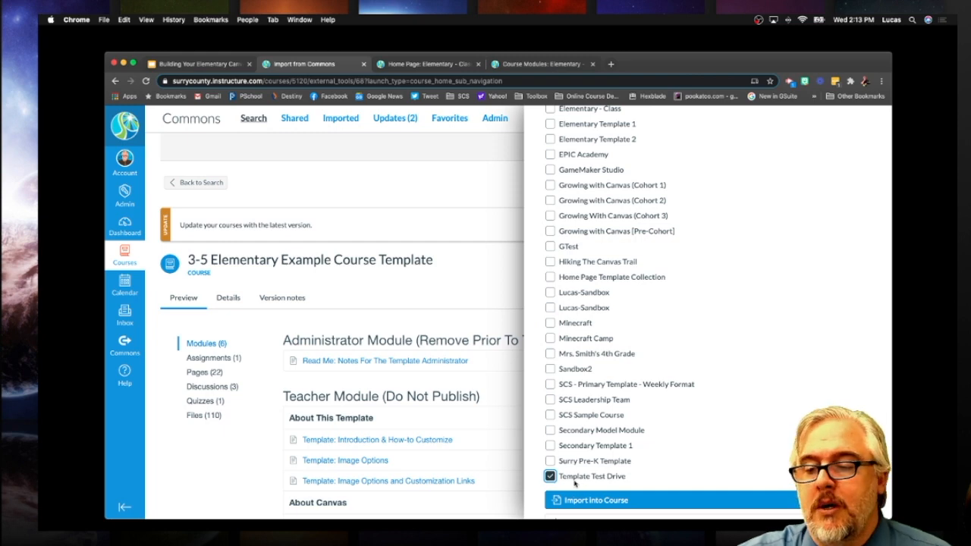
pyautogui.click(601, 502)
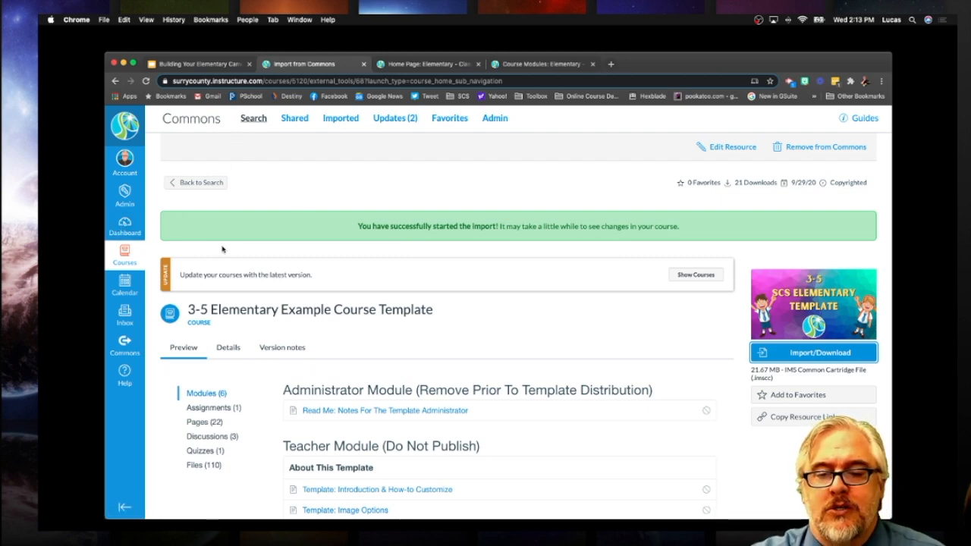
# Go to the dashboard, open the unpublished Template Test Drive course to check for imported content, and return to the dashboard
pyautogui.click(135, 232)
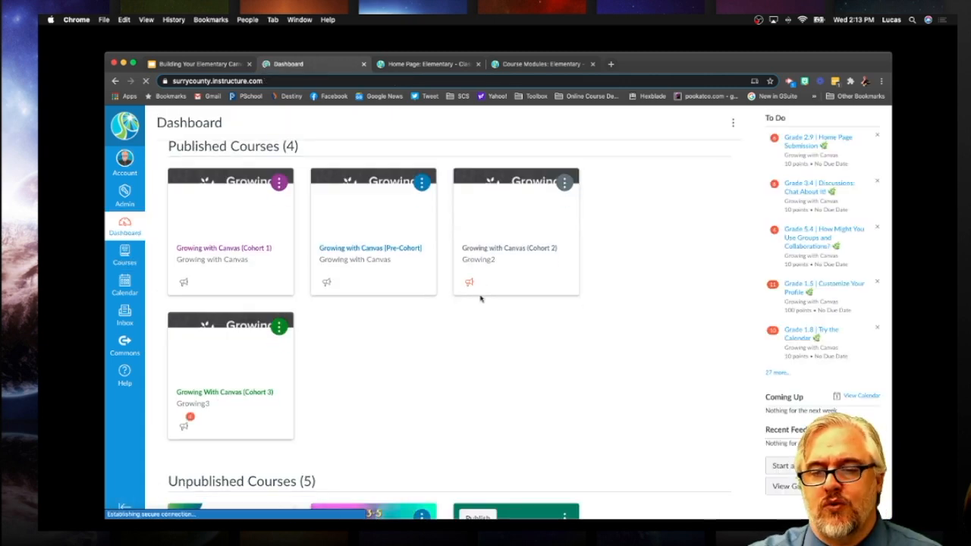
pyautogui.scroll(-5, 480, 299)
pyautogui.scroll(-4, 480, 298)
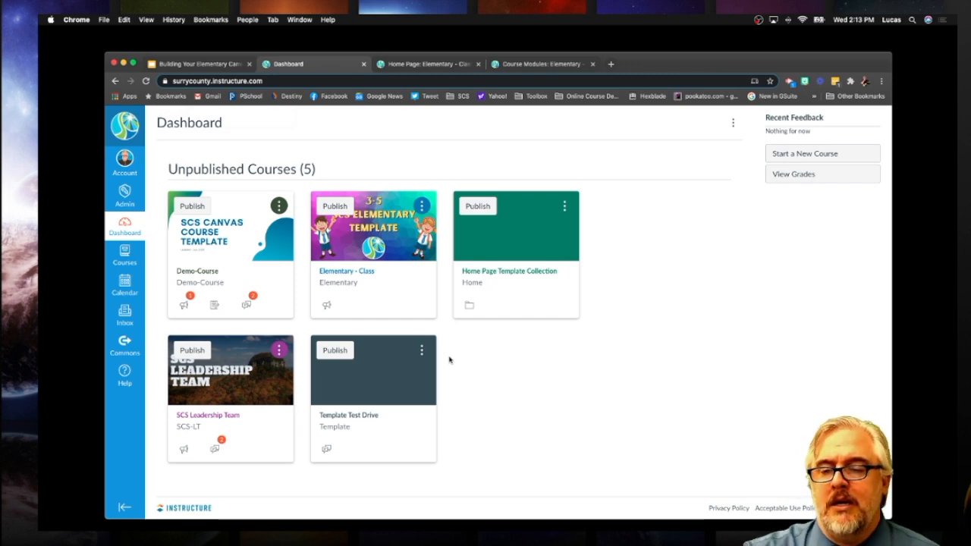
pyautogui.click(381, 422)
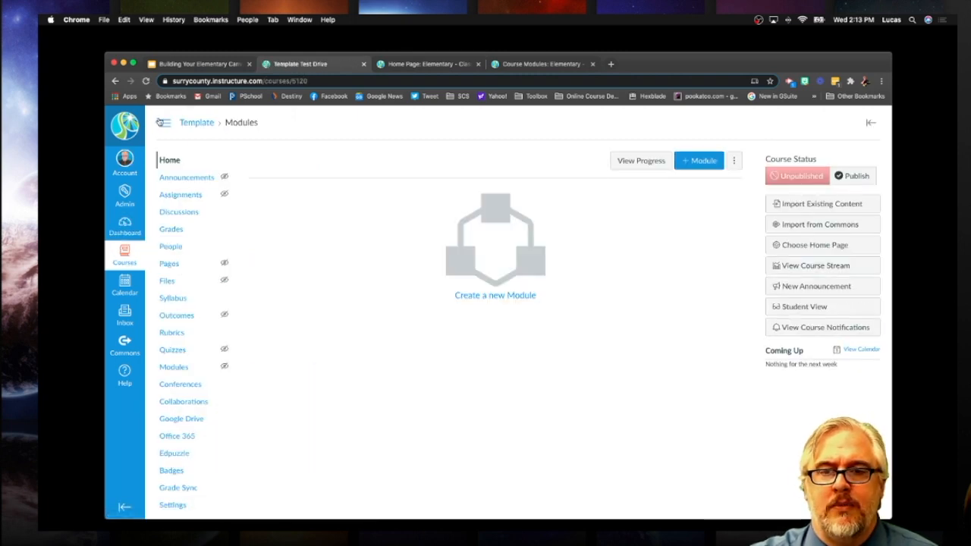
pyautogui.click(115, 80)
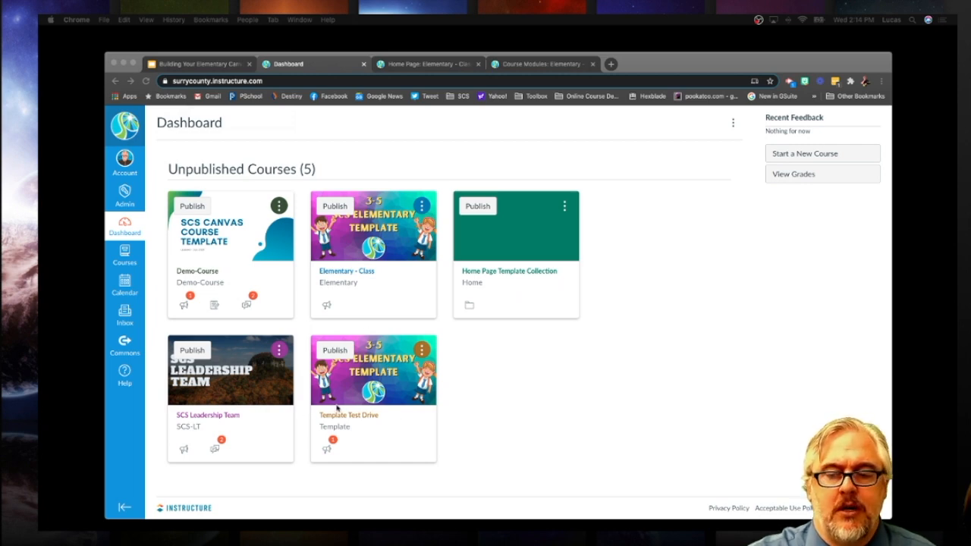
# Reopen the Template Test Drive course and review its home page, including the welcome banner, introductory text, subject images and link buttons
pyautogui.click(337, 376)
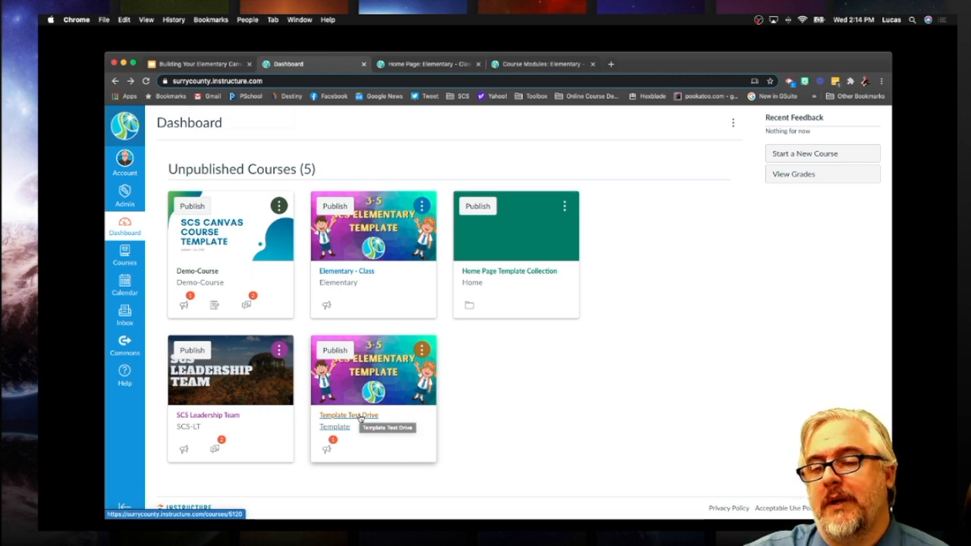
pyautogui.click(361, 417)
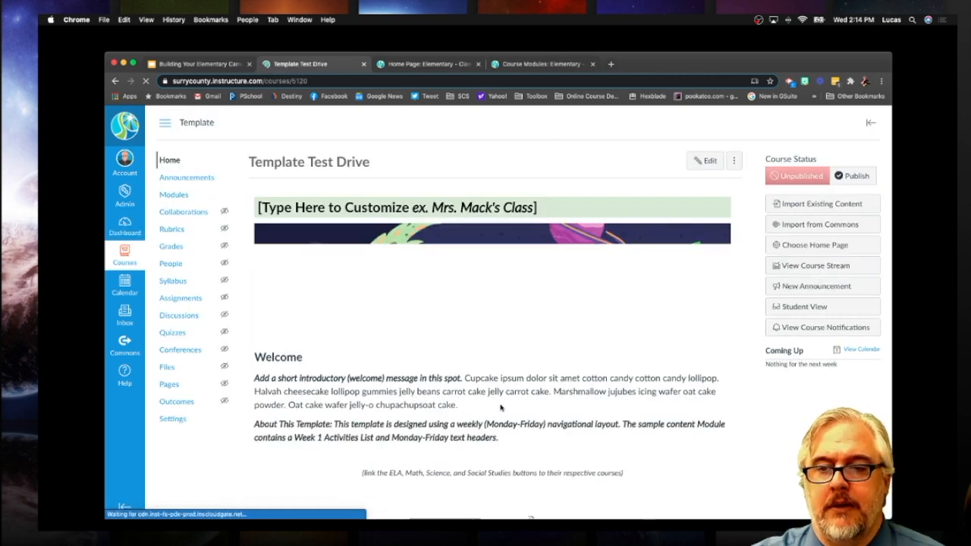
pyautogui.scroll(-6, 503, 345)
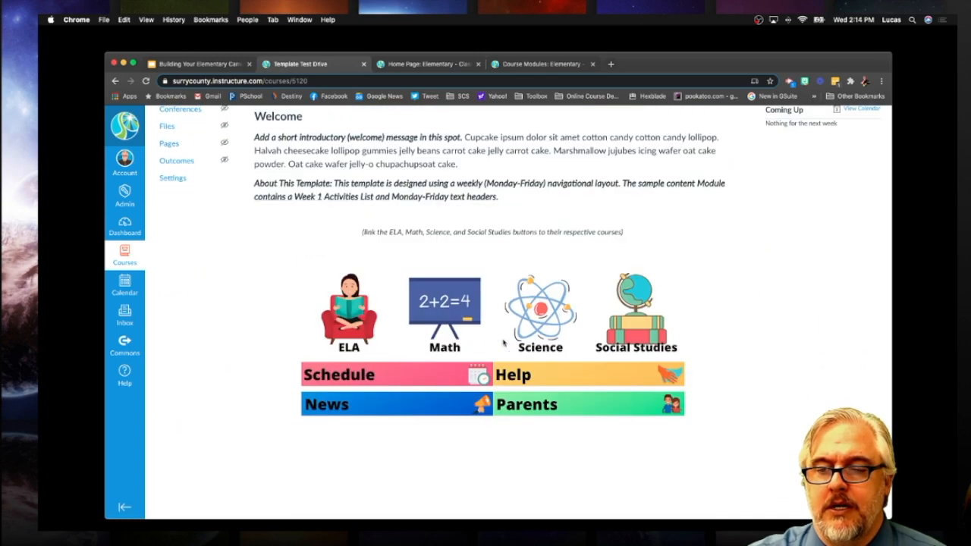
pyautogui.scroll(6, 503, 345)
pyautogui.scroll(-6, 507, 372)
pyautogui.scroll(6, 511, 405)
pyautogui.scroll(-5, 510, 401)
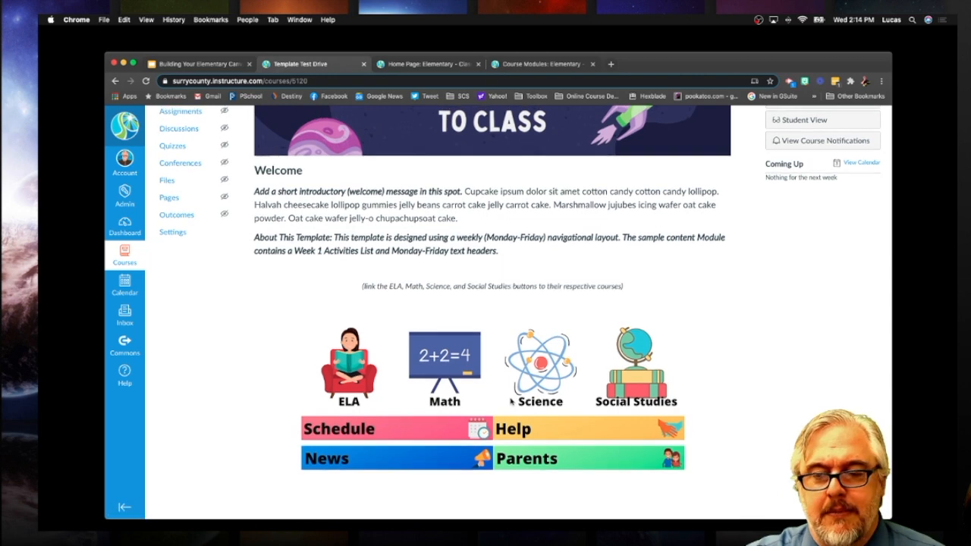
pyautogui.scroll(3, 511, 403)
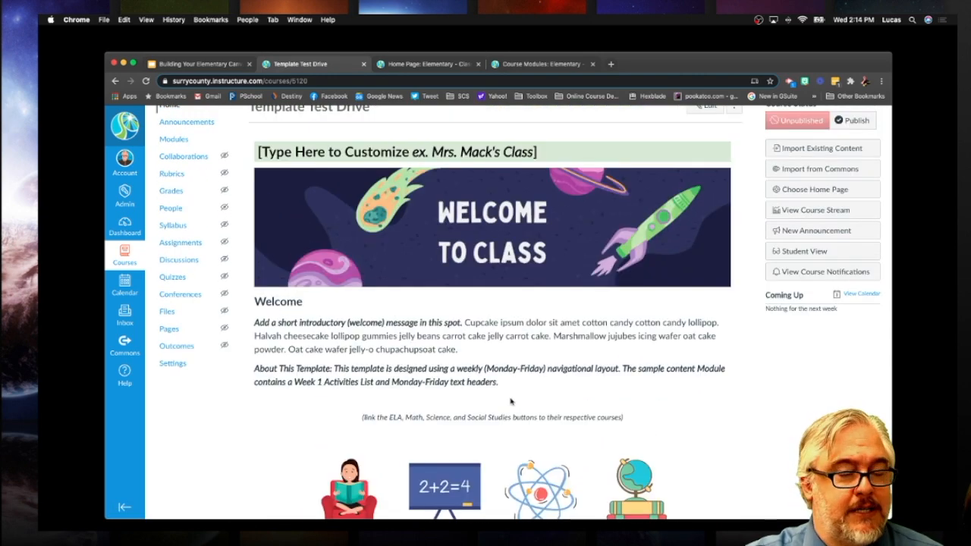
pyautogui.scroll(-2, 511, 401)
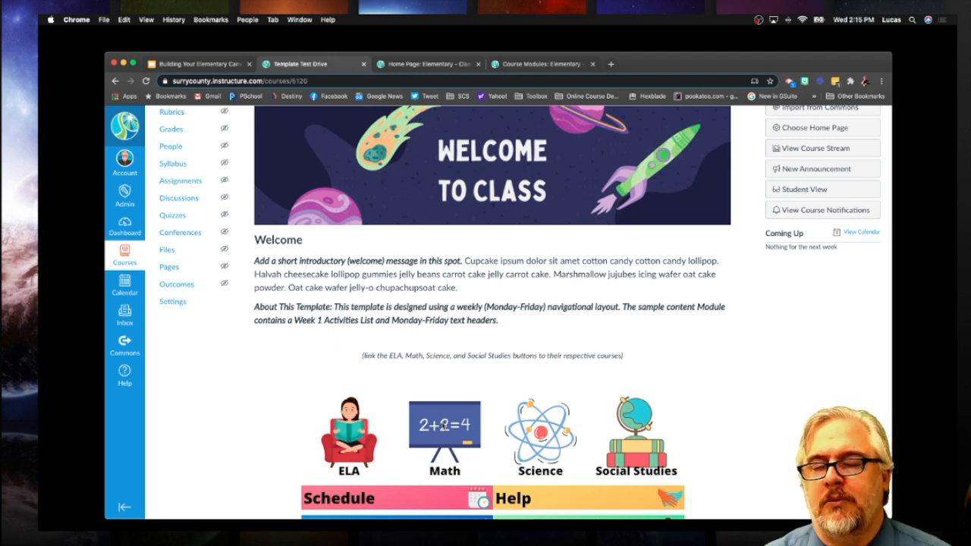
pyautogui.scroll(3, 445, 425)
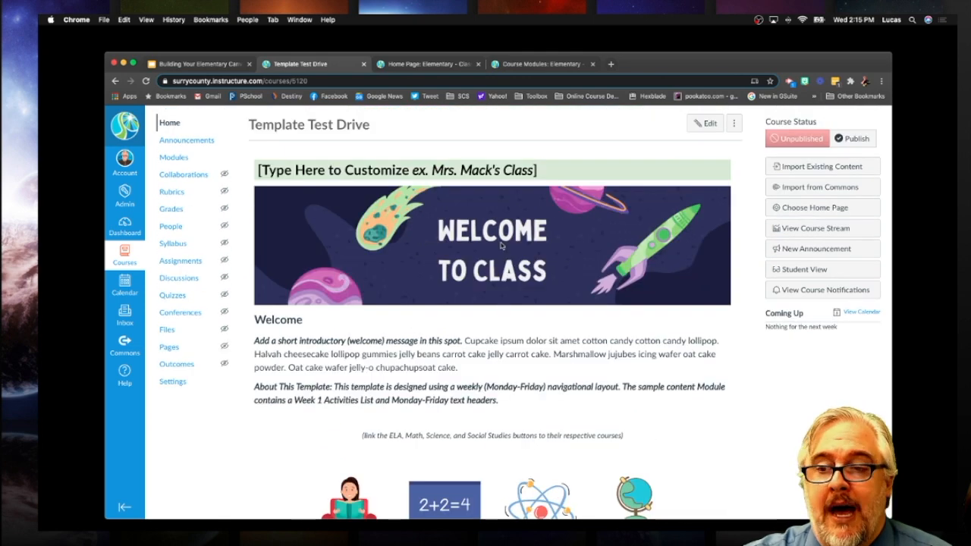
pyautogui.scroll(-1, 583, 302)
pyautogui.scroll(2, 583, 302)
pyautogui.scroll(-3, 582, 302)
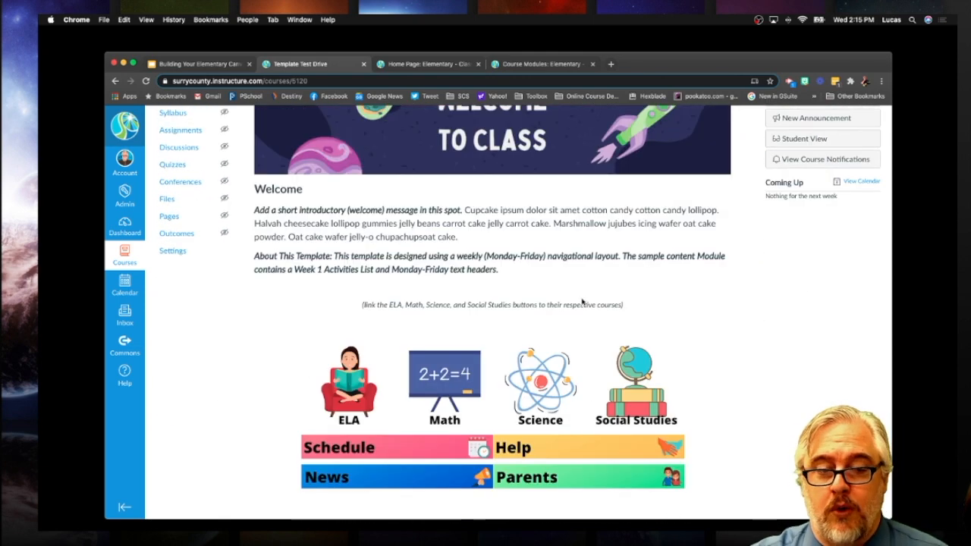
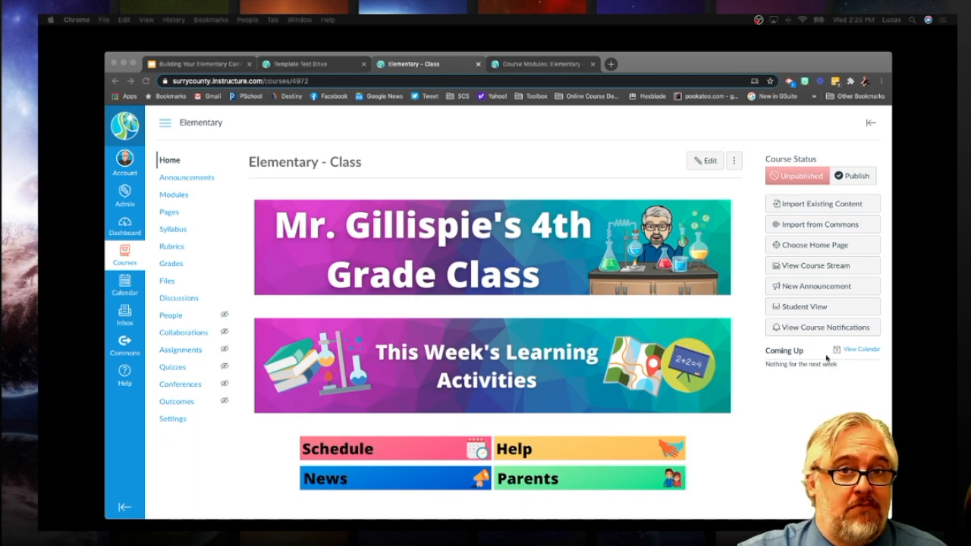
# Preview the Elementary - Class home page and its course navigation in Student View, and leave Student View
pyautogui.click(804, 307)
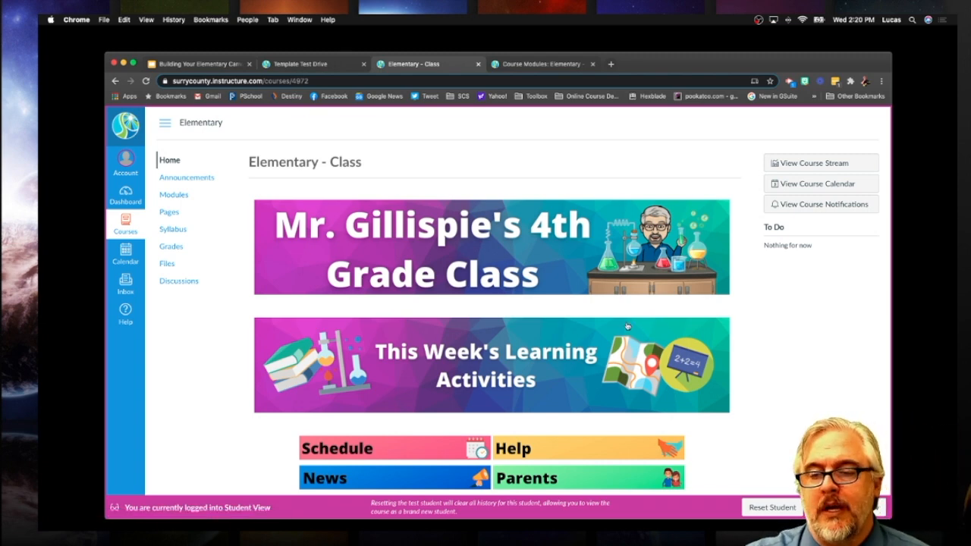
pyautogui.scroll(-1, 455, 289)
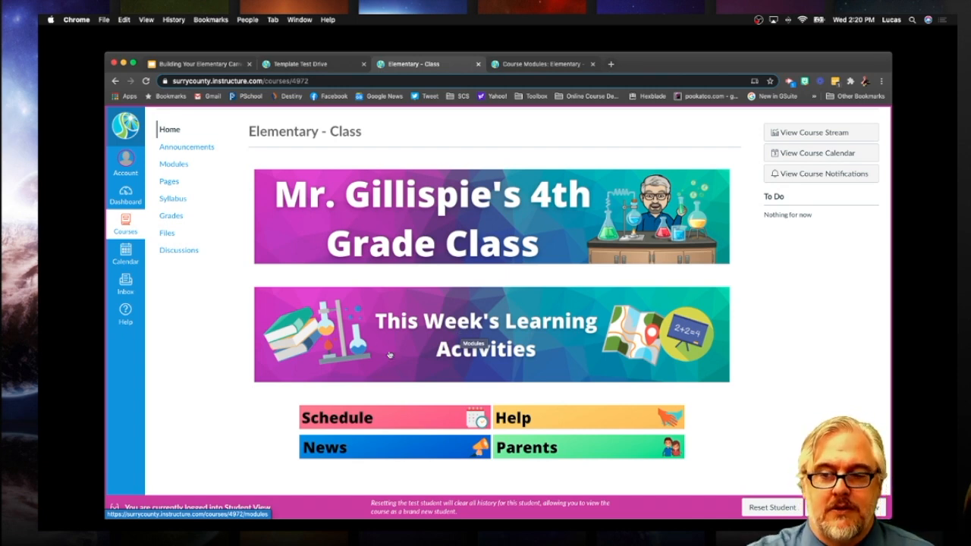
pyautogui.scroll(1, 455, 326)
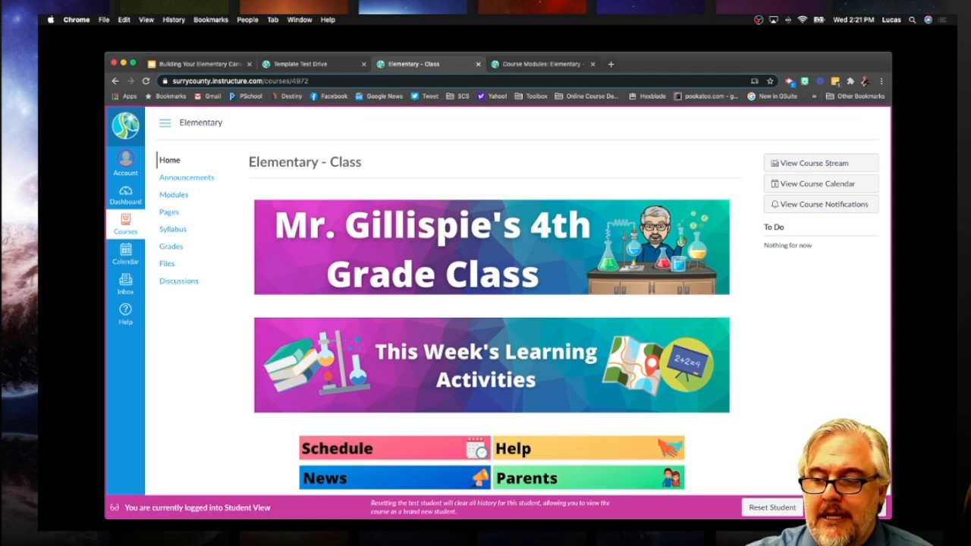
pyautogui.click(845, 508)
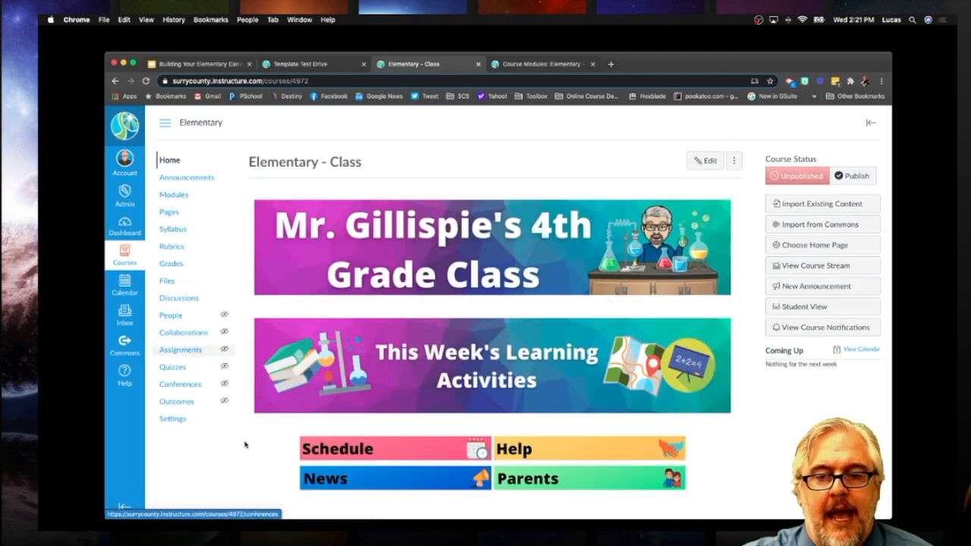
# Open the Elementary course settings, check the course details, and bring up the course navigation list
pyautogui.click(173, 420)
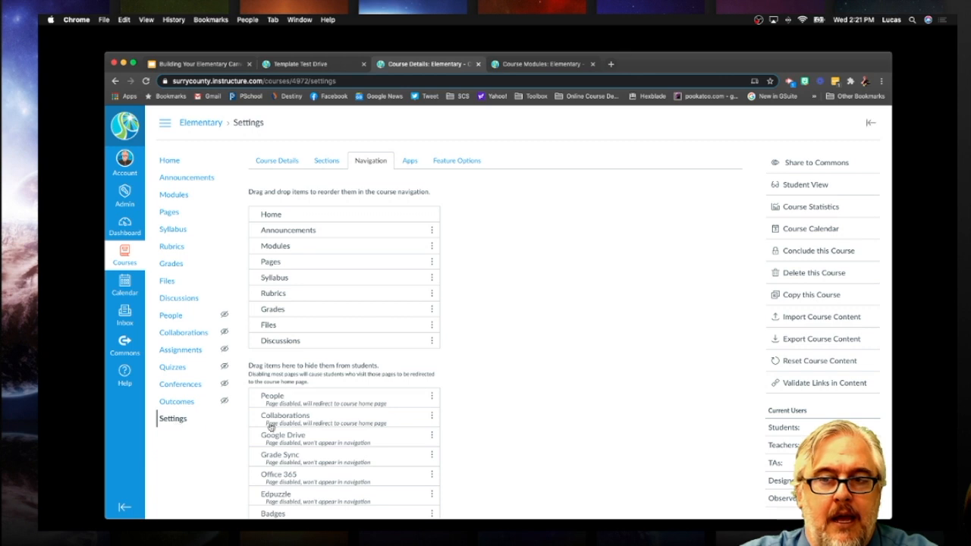
pyautogui.click(257, 160)
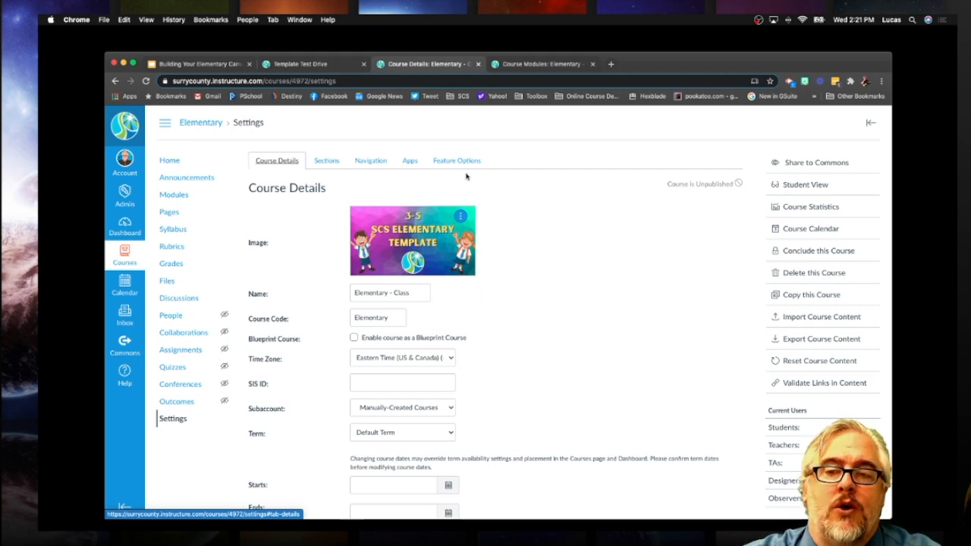
pyautogui.click(372, 162)
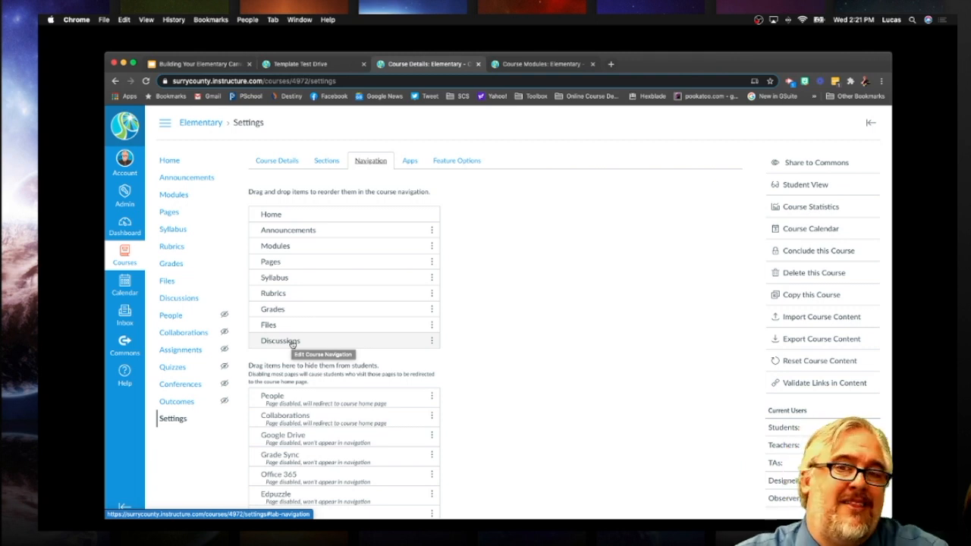
# Hide Discussions, Files, Grades, Rubrics, Syllabus and Pages from the students' course navigation and save the changes
pyautogui.moveTo(292, 344); pyautogui.dragTo(295, 390)
pyautogui.moveTo(292, 328); pyautogui.dragTo(302, 385)
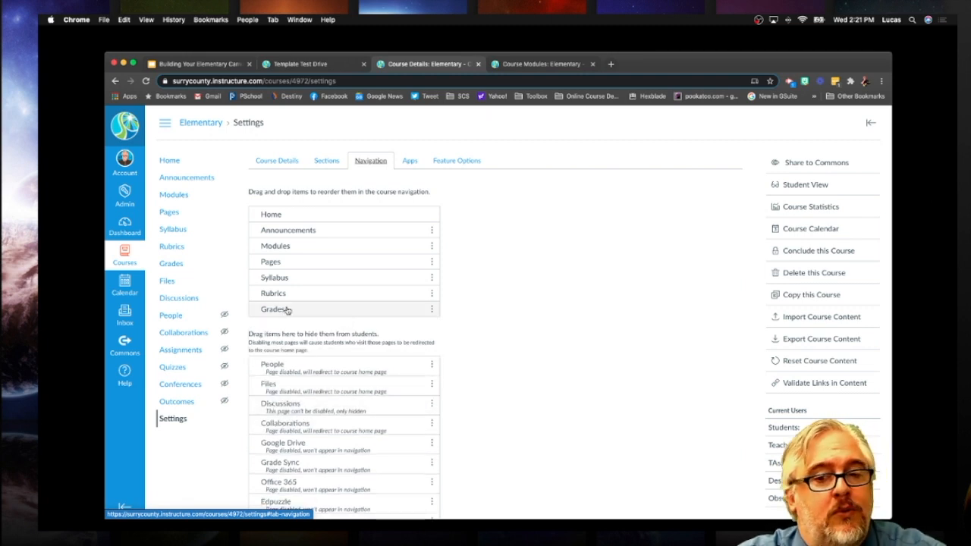
pyautogui.moveTo(287, 310); pyautogui.dragTo(306, 373)
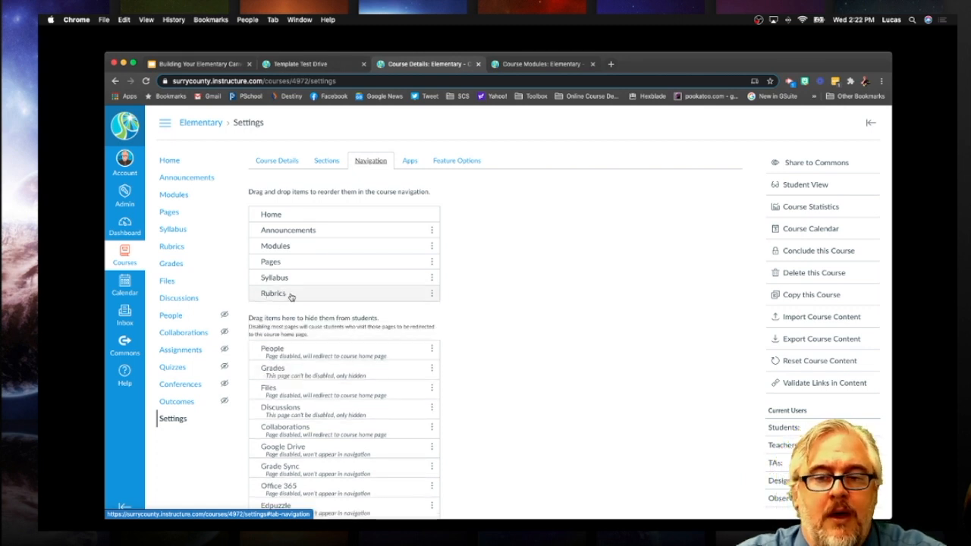
pyautogui.moveTo(291, 296); pyautogui.dragTo(290, 350)
pyautogui.moveTo(284, 279); pyautogui.dragTo(290, 345)
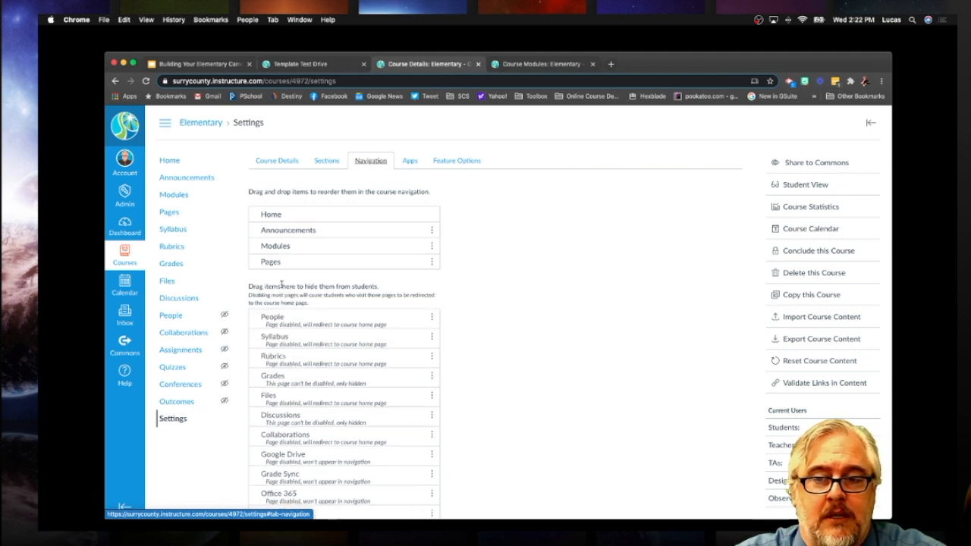
pyautogui.moveTo(285, 266); pyautogui.dragTo(294, 304)
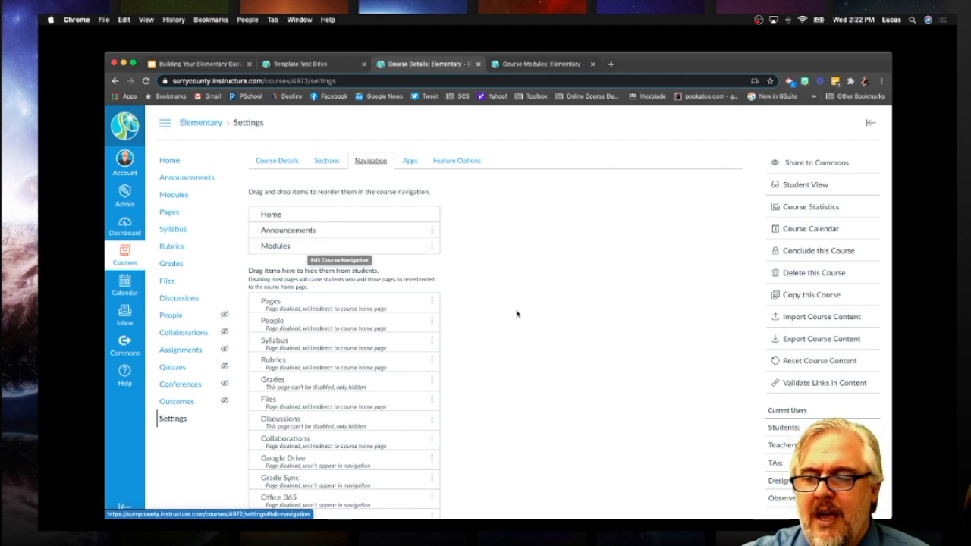
pyautogui.scroll(-5, 496, 301)
pyautogui.scroll(4, 497, 302)
pyautogui.scroll(-3, 497, 302)
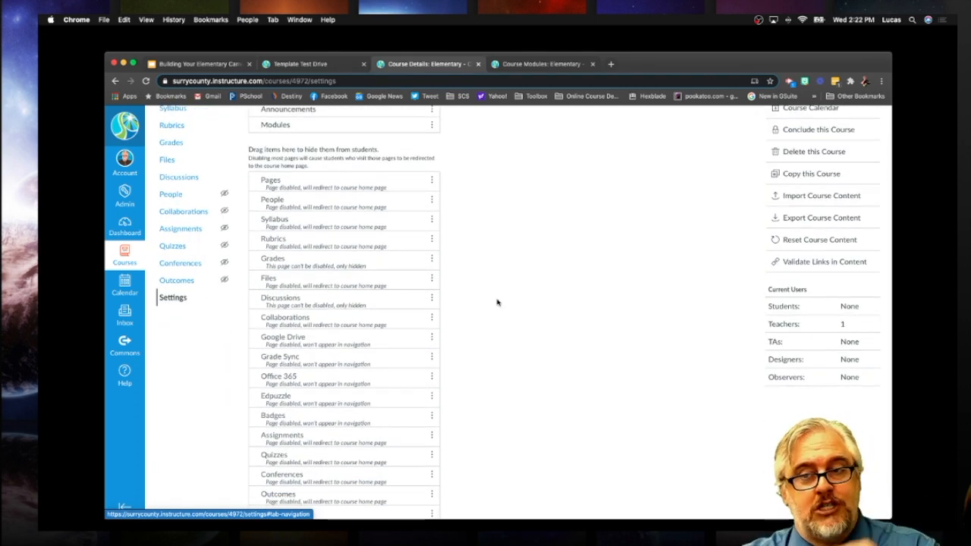
pyautogui.scroll(-3, 497, 302)
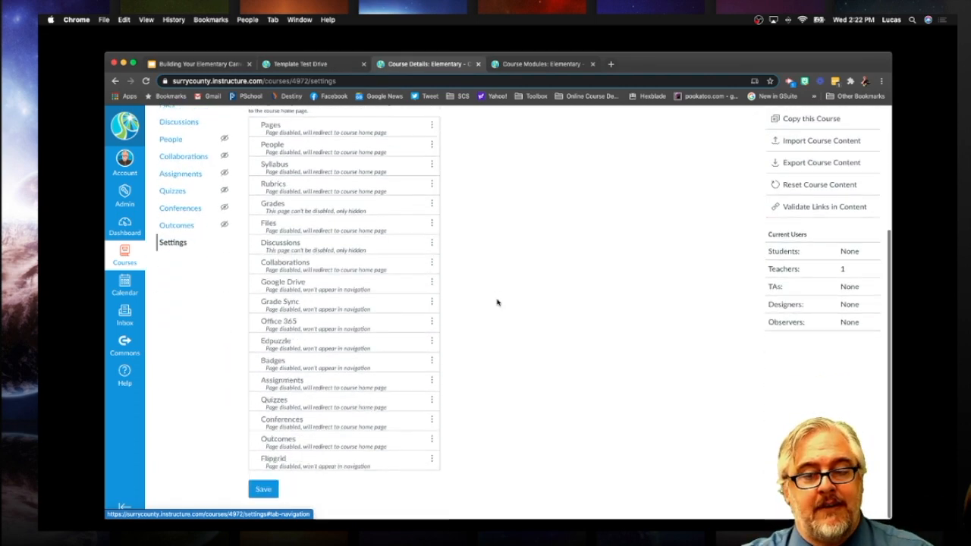
pyautogui.click(264, 491)
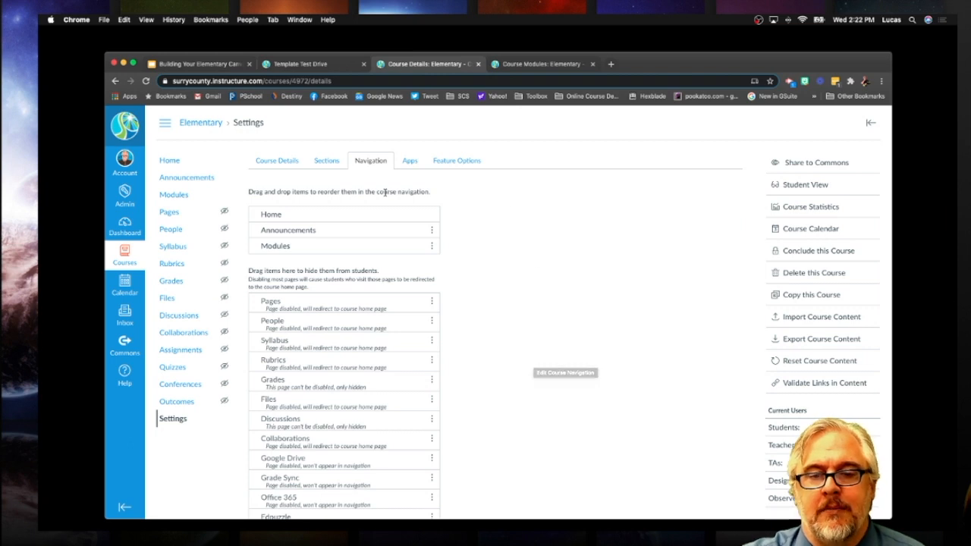
# Return to the course home page, preview its reduced navigation in Student View, and leave Student View
pyautogui.click(169, 161)
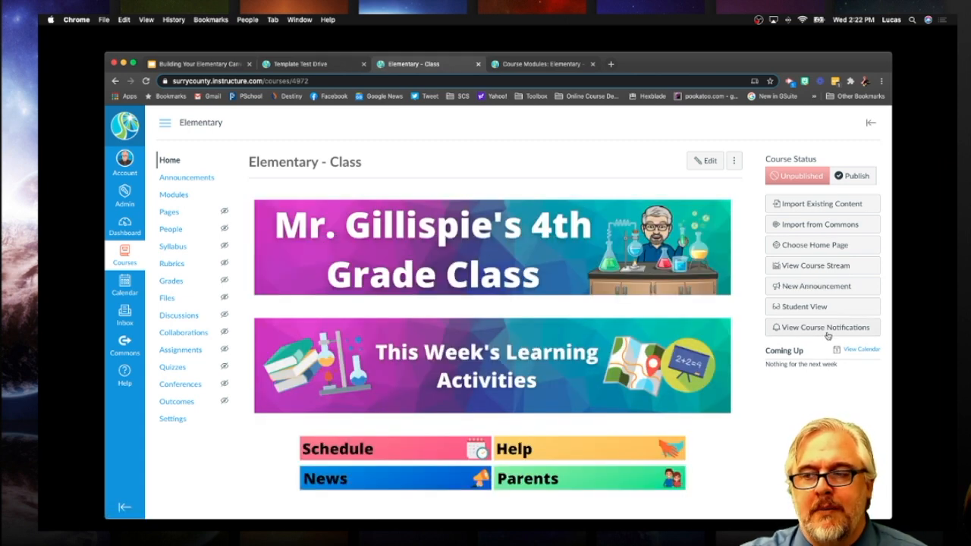
pyautogui.click(819, 307)
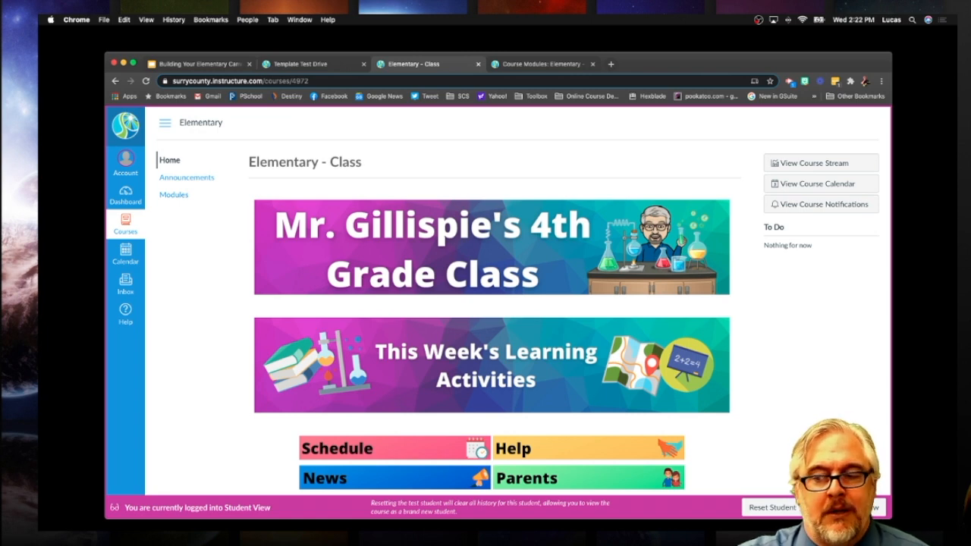
pyautogui.click(846, 507)
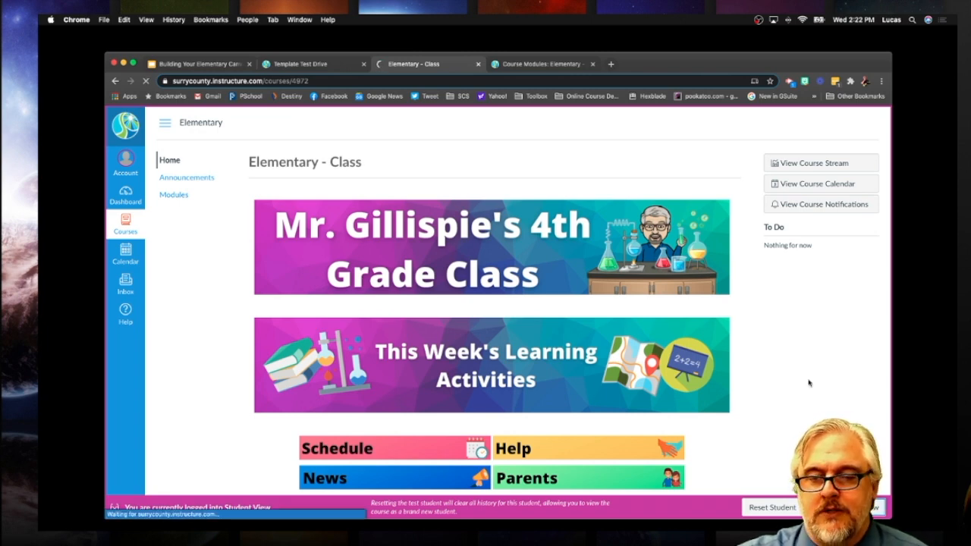
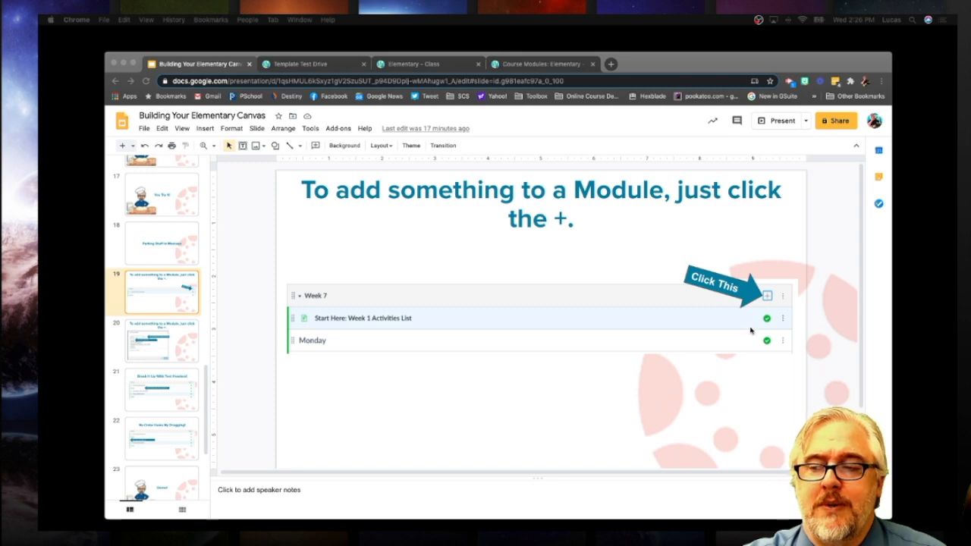
# Go through slides 20 to 23 of the Building Your Elementary Canvas presentation on adding, organizing and reordering module items
pyautogui.click(170, 352)
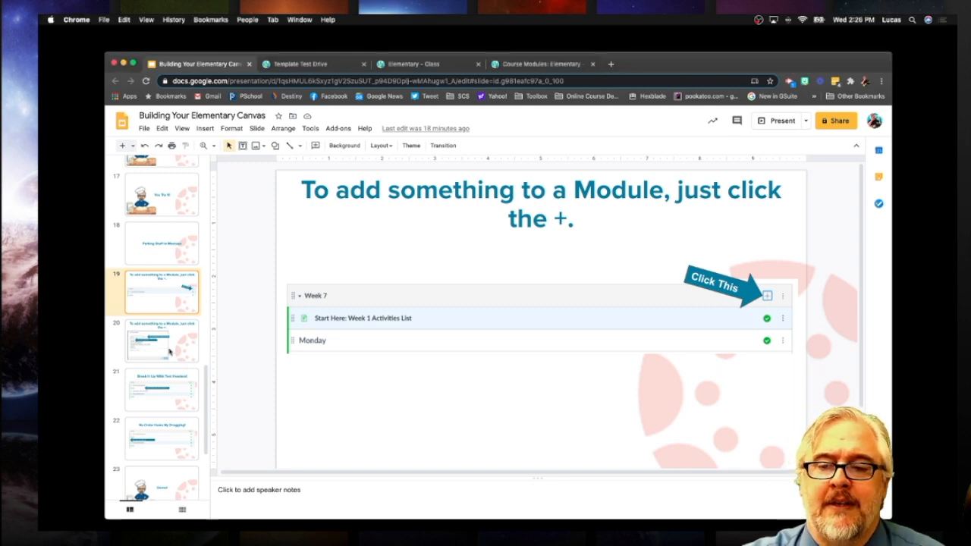
pyautogui.click(181, 352)
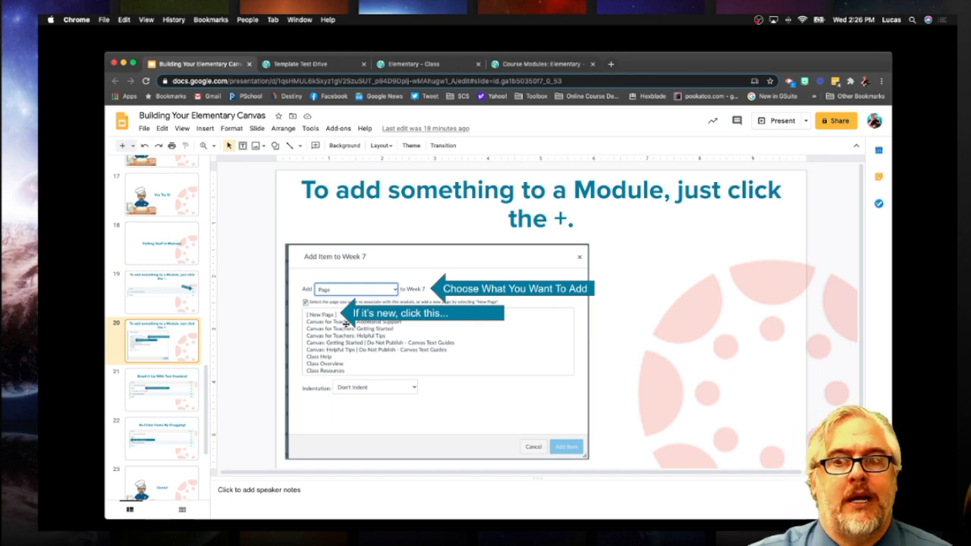
pyautogui.click(172, 394)
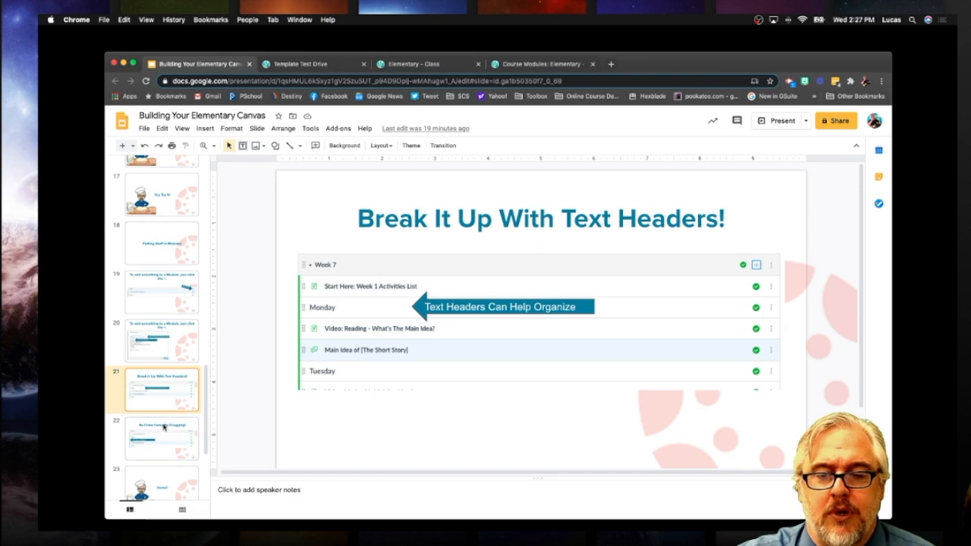
pyautogui.click(164, 428)
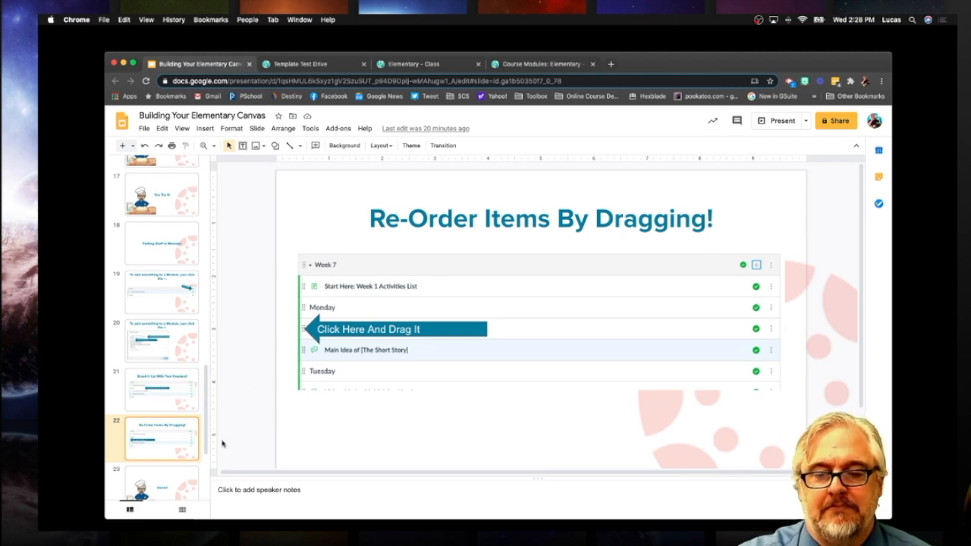
pyautogui.click(177, 484)
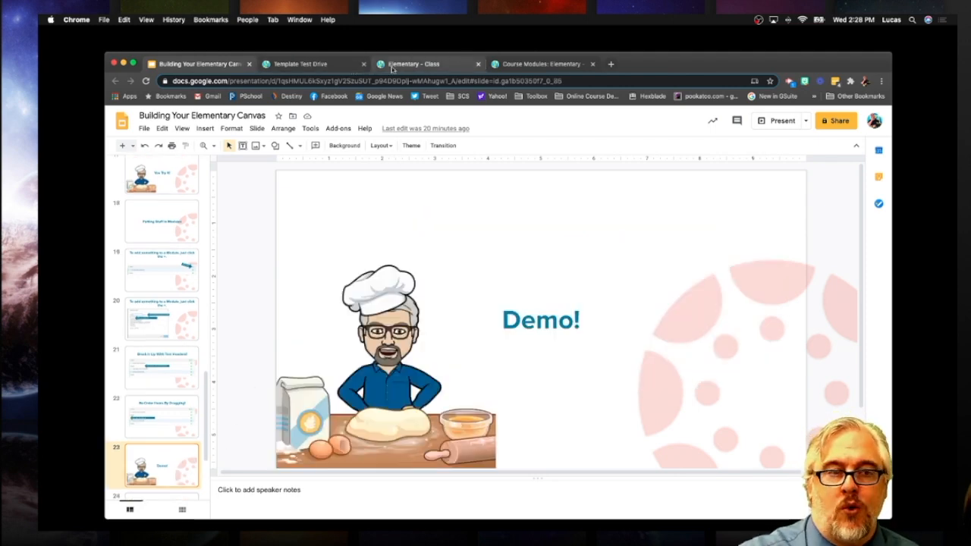
# Switch to the Elementary course's modules in Canvas and look over the items of the Week 7 module
pyautogui.click(505, 66)
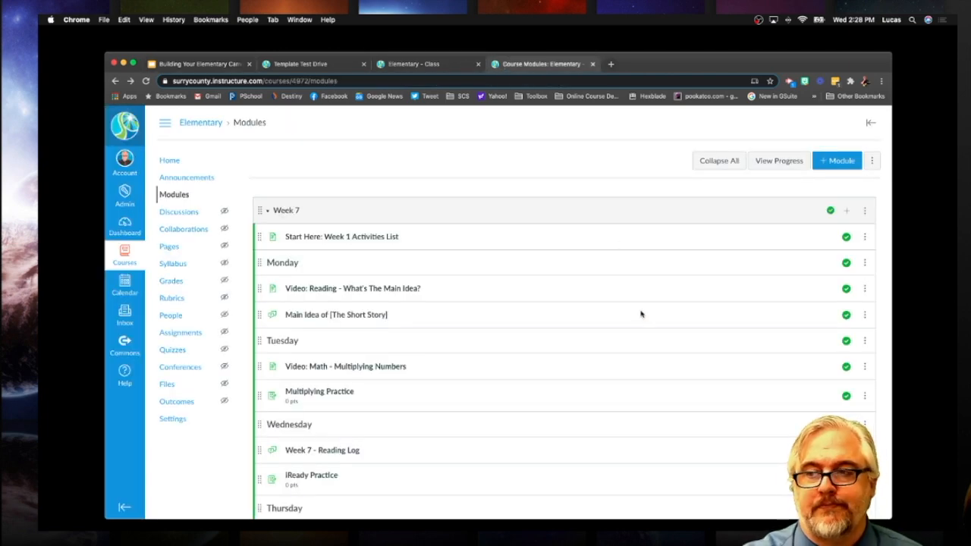
pyautogui.scroll(-2, 642, 313)
pyautogui.scroll(-1, 643, 316)
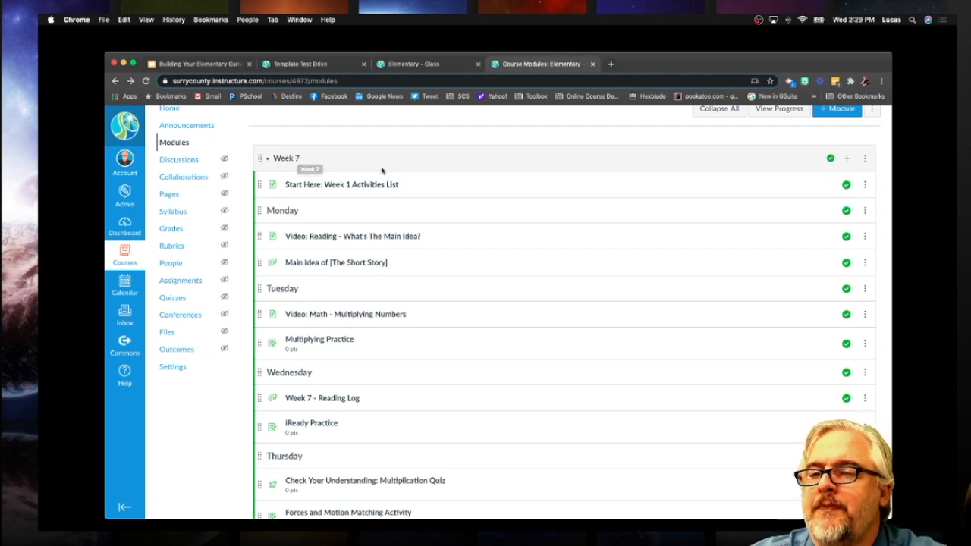
# Start adding an item to the Week 7 module and choose a new discussion topic as its type
pyautogui.click(849, 159)
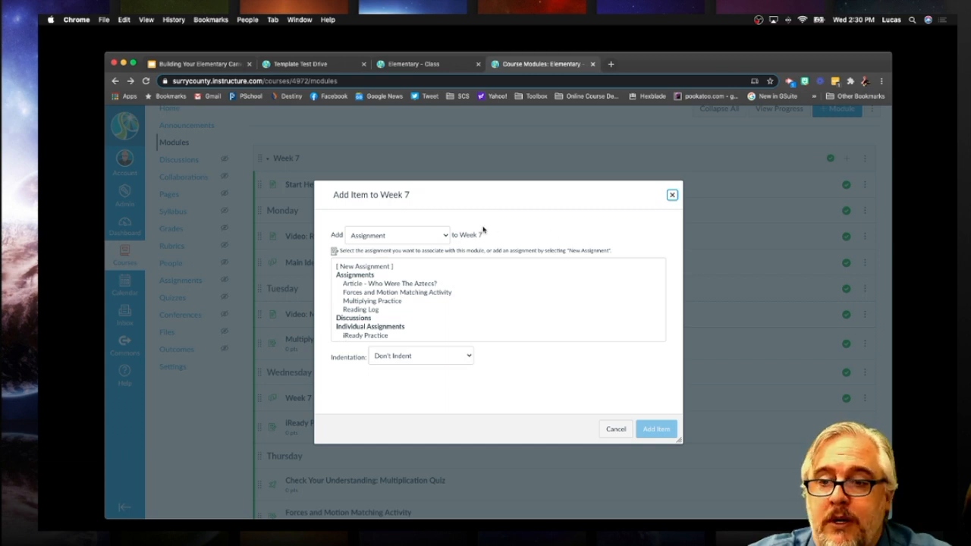
pyautogui.click(446, 238)
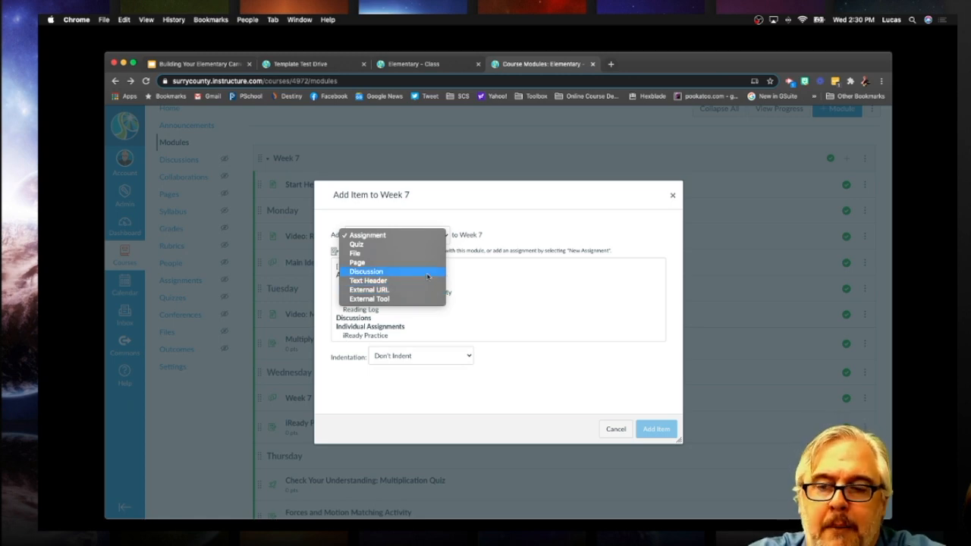
pyautogui.click(427, 277)
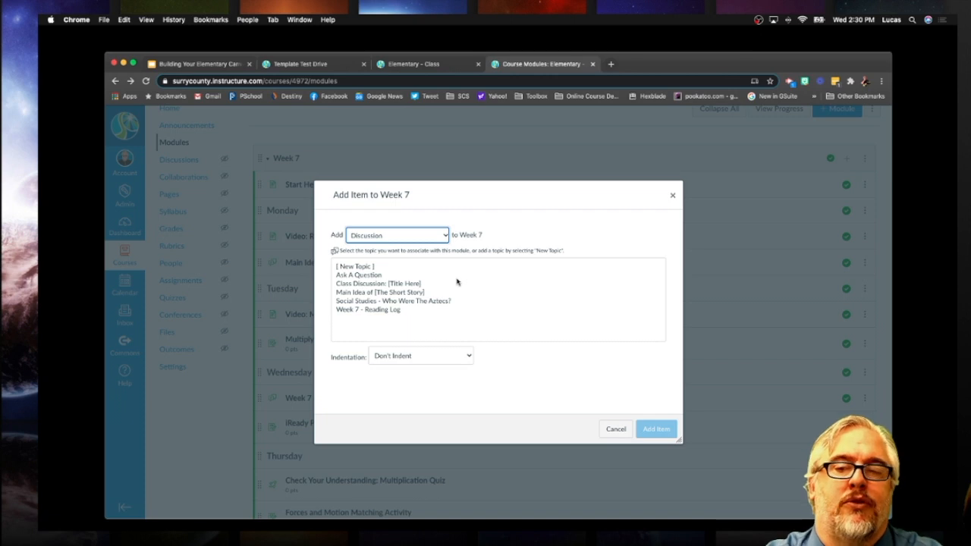
pyautogui.click(372, 268)
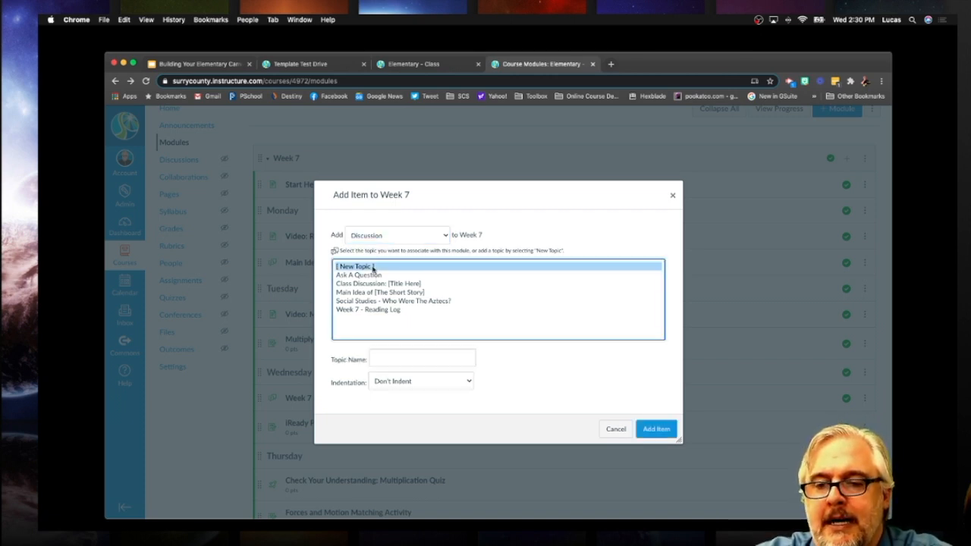
# Name the new topic "Forces and Motion Discussion" and add it to the Week 7 module
pyautogui.click(393, 355)
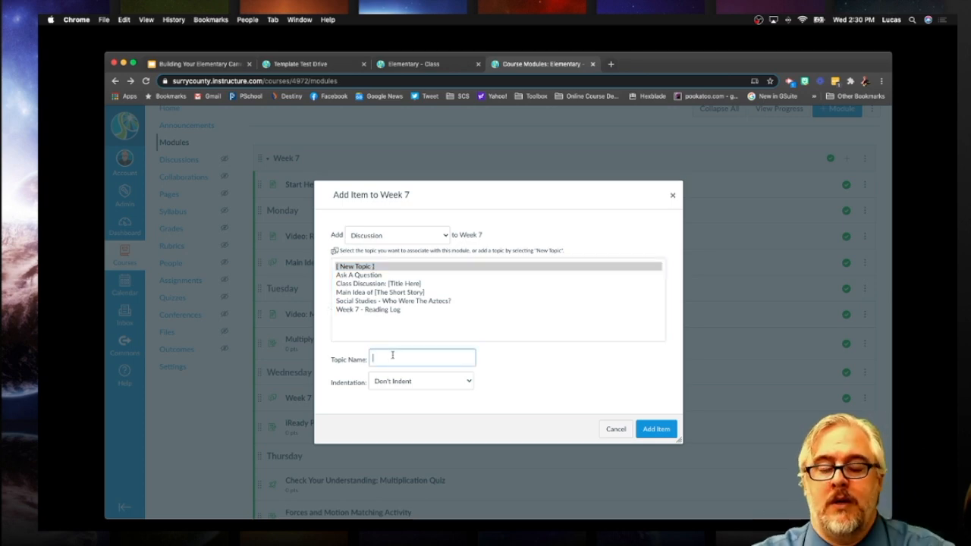
pyautogui.write('Forces')
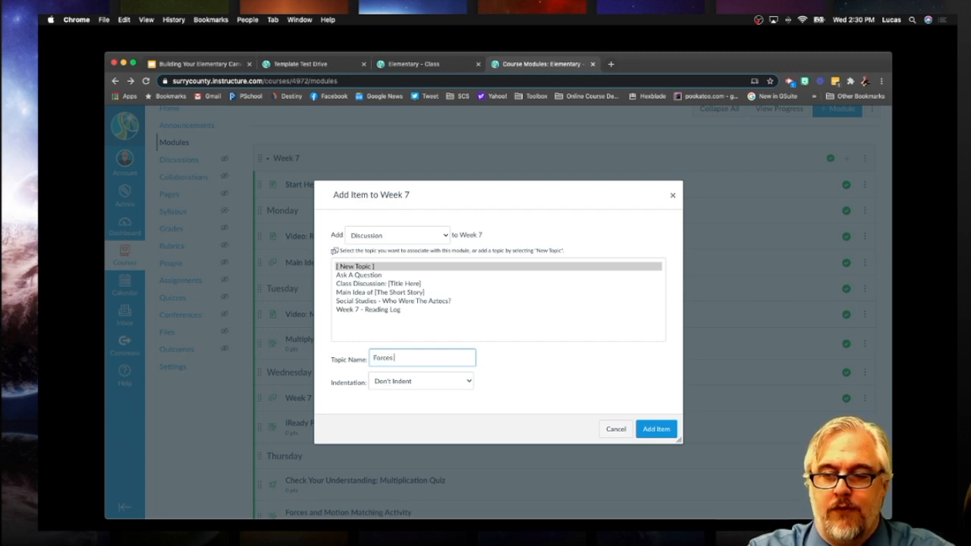
pyautogui.write(' and Moition')
pyautogui.press('BackSpace')
pyautogui.press('BackSpace')
pyautogui.press('BackSpace')
pyautogui.press('BackSpace')
pyautogui.press('BackSpace')
pyautogui.write('tion')
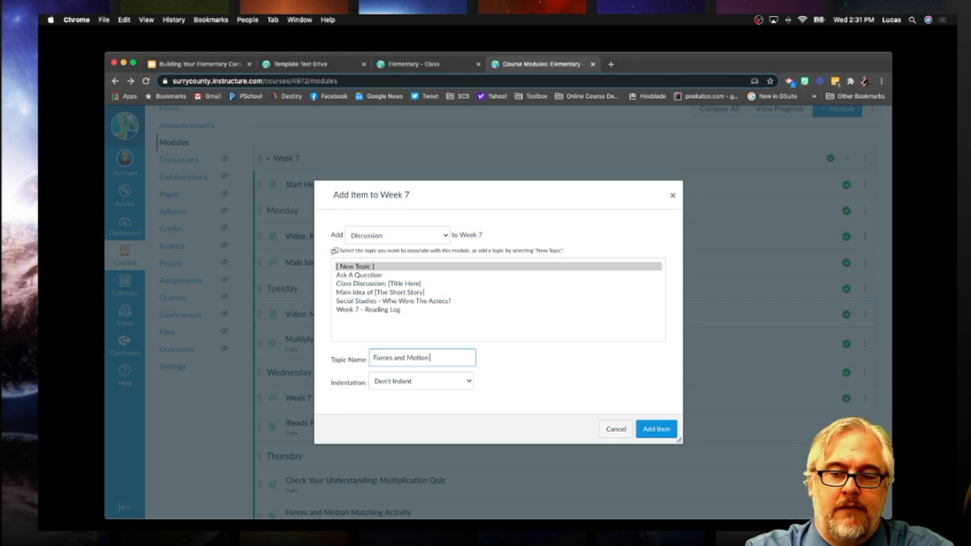
pyautogui.write(' Discussion')
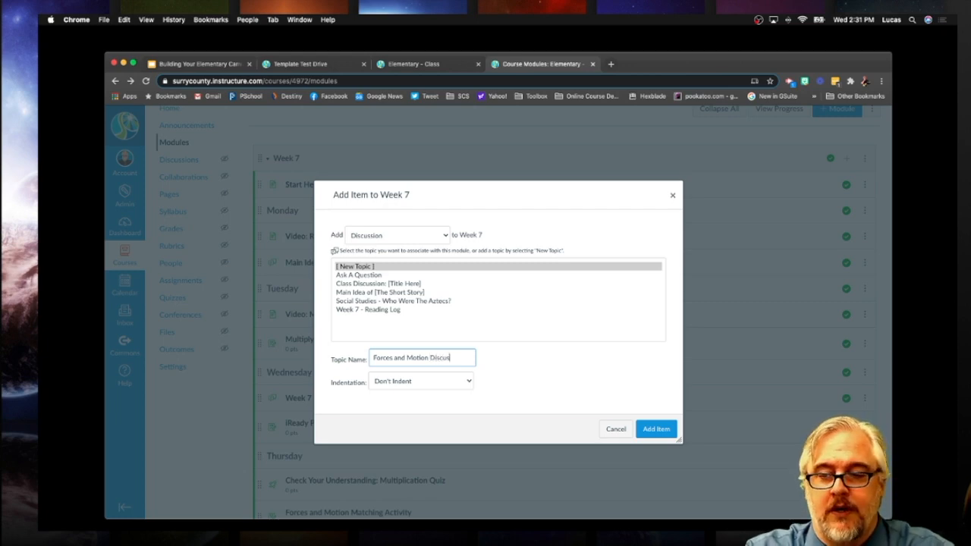
pyautogui.click(656, 429)
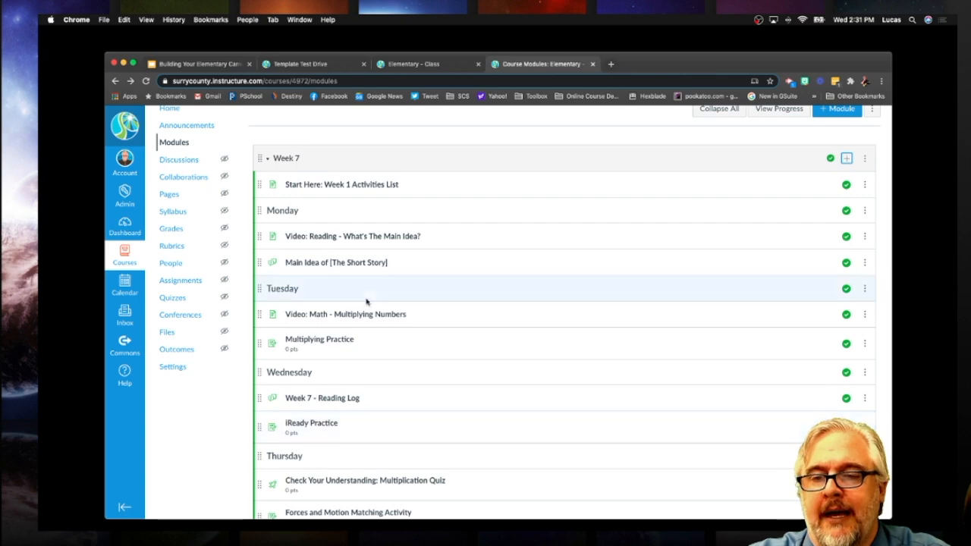
# Move the Forces and Motion Discussion under Thursday, directly below the Forces and Motion Matching Activity, and publish it
pyautogui.scroll(-3, 368, 301)
pyautogui.scroll(3, 371, 301)
pyautogui.scroll(-2, 371, 302)
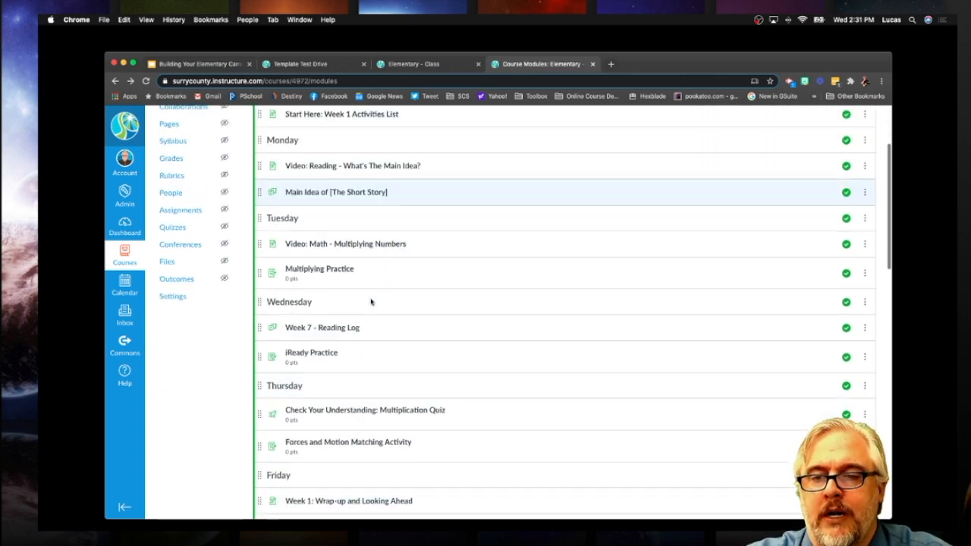
pyautogui.scroll(-3, 371, 301)
pyautogui.scroll(-1, 371, 302)
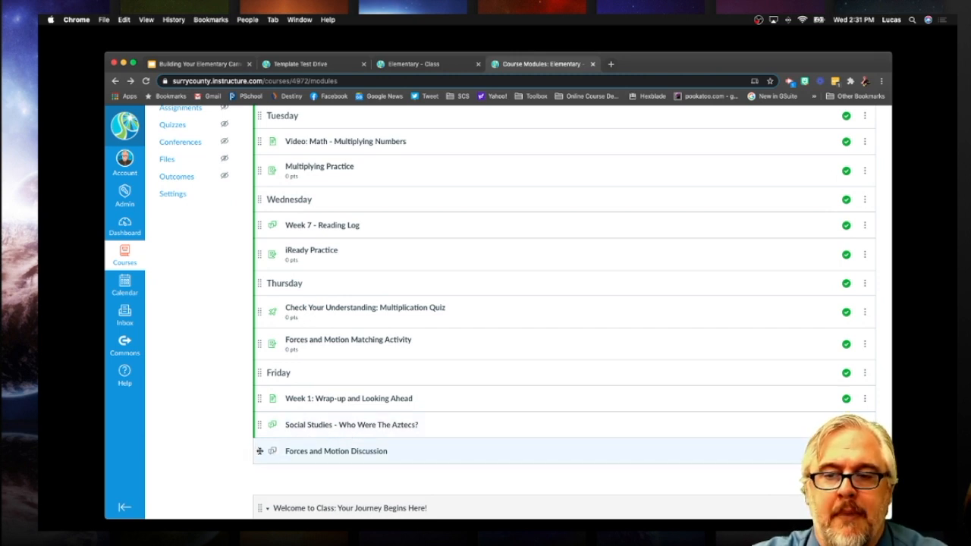
pyautogui.moveTo(261, 452); pyautogui.dragTo(265, 372)
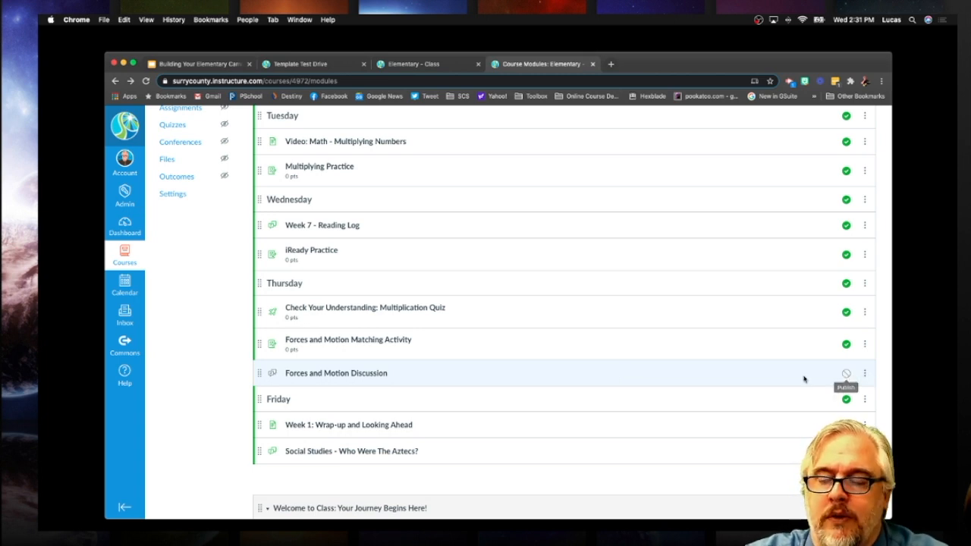
pyautogui.click(846, 374)
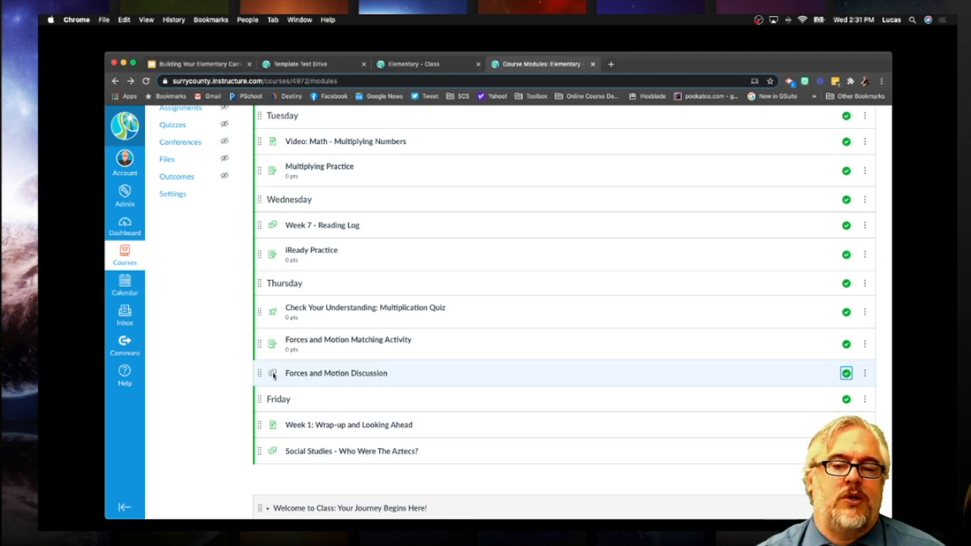
# Open the Forces and Motion Discussion from the Week 7 module for editing and go to its options
pyautogui.click(318, 374)
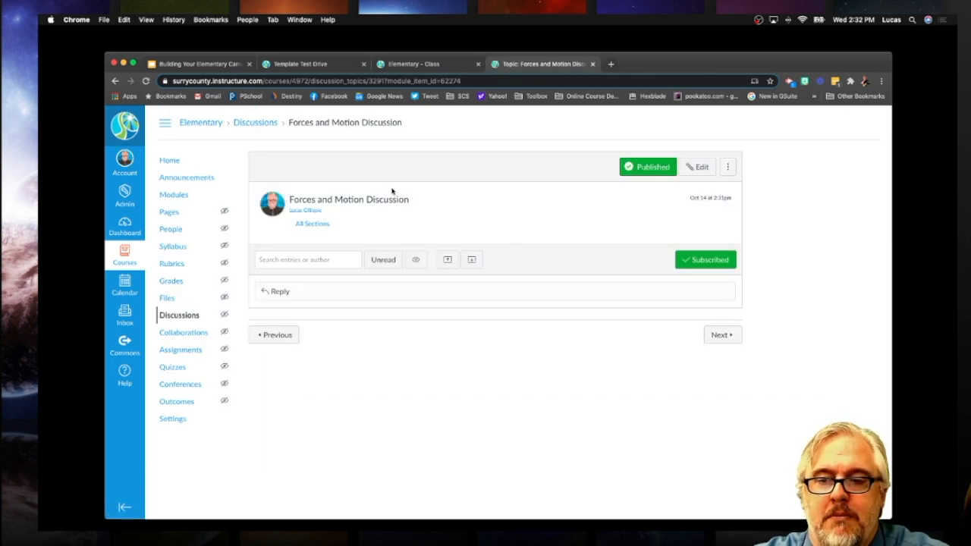
pyautogui.click(697, 168)
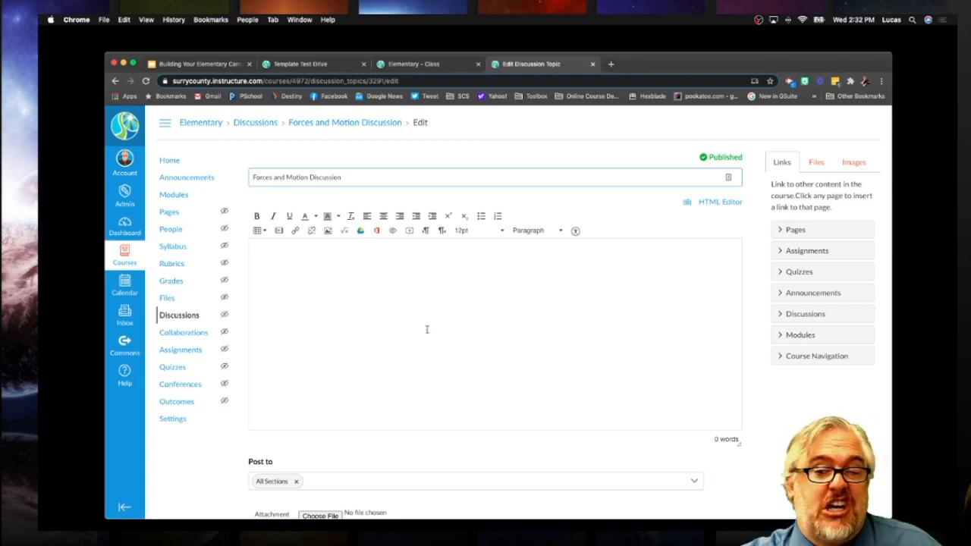
pyautogui.click(352, 301)
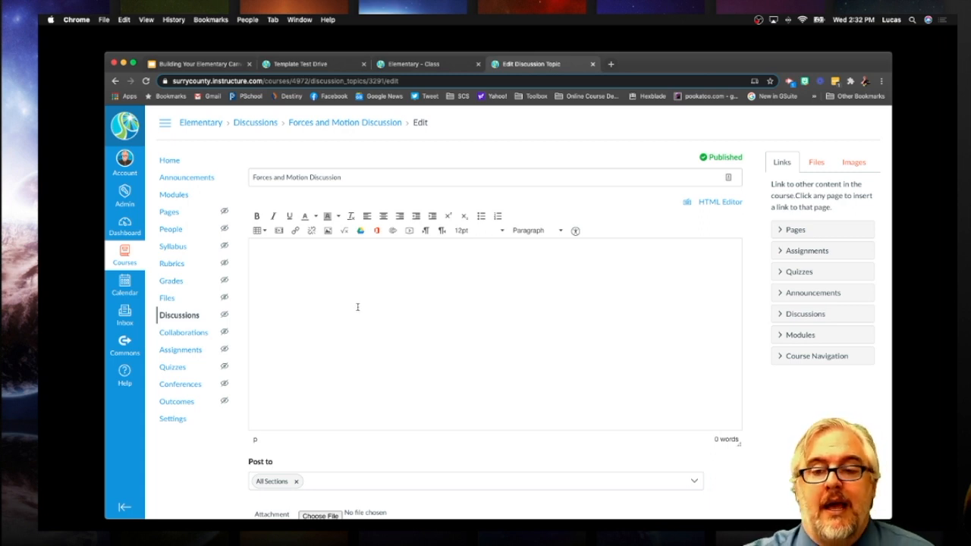
pyautogui.scroll(-1, 357, 306)
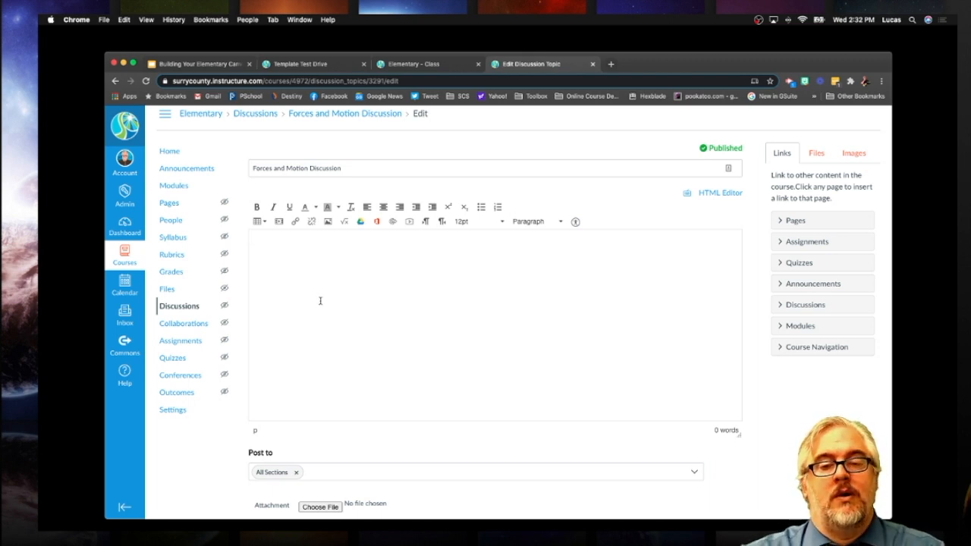
pyautogui.scroll(-5, 334, 304)
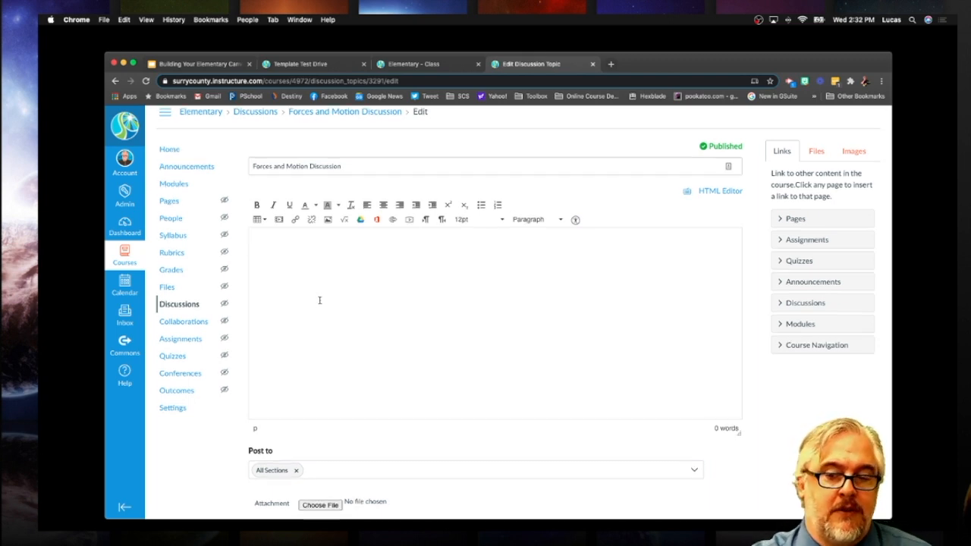
pyautogui.scroll(-5, 354, 307)
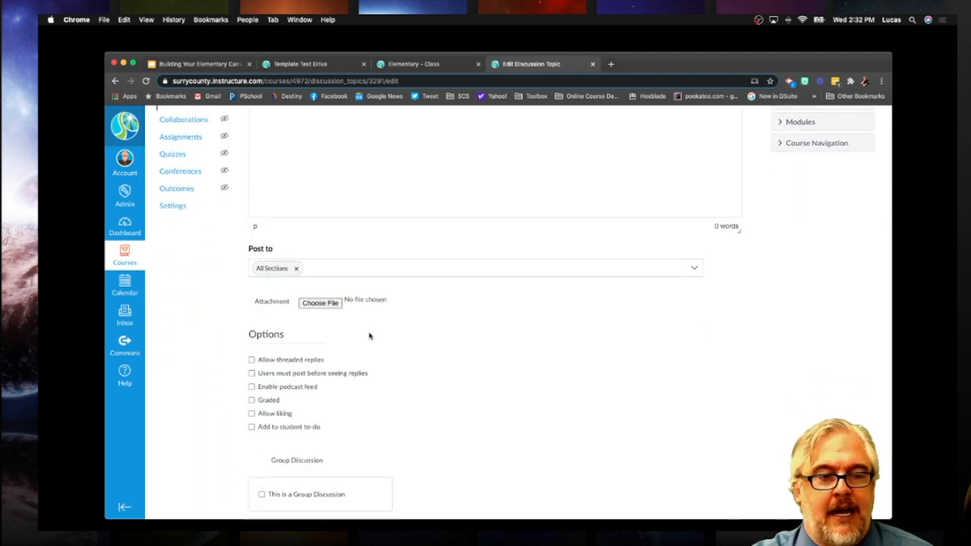
pyautogui.scroll(-1, 414, 372)
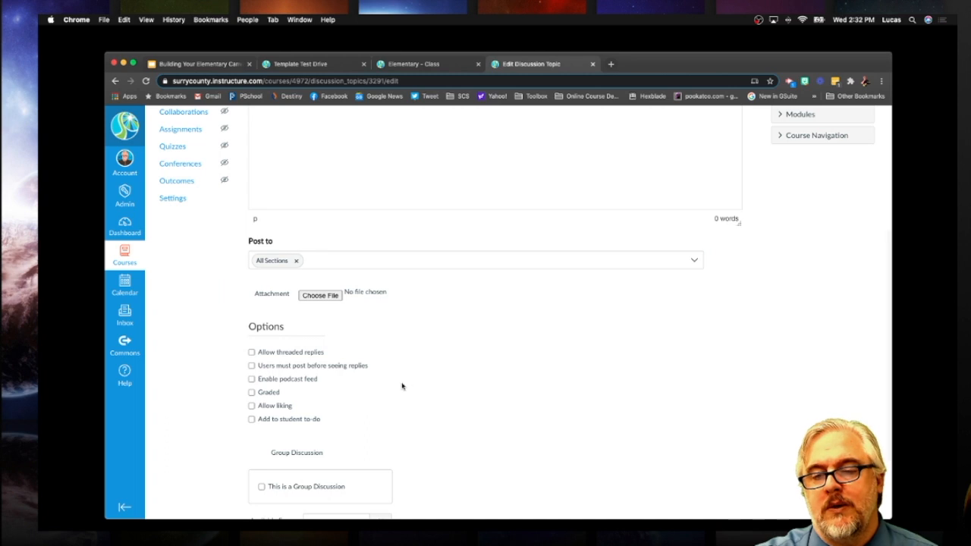
# Require users to post before seeing replies in the Forces and Motion Discussion and save it
pyautogui.click(252, 366)
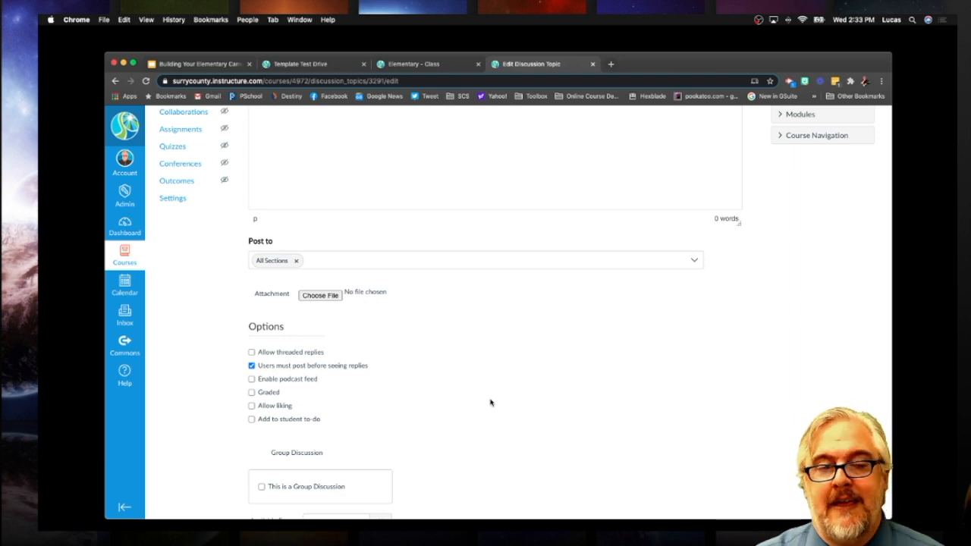
pyautogui.scroll(-1, 490, 403)
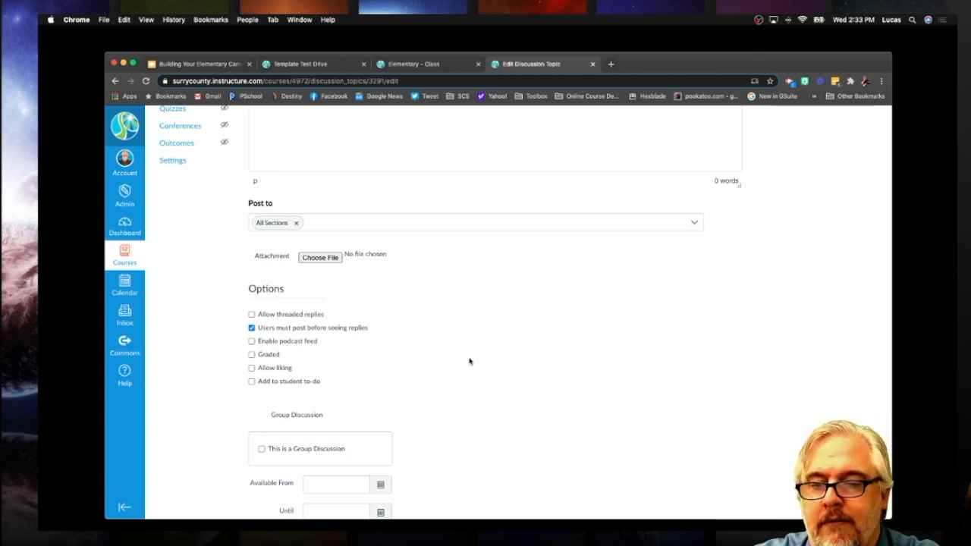
pyautogui.scroll(-2, 537, 368)
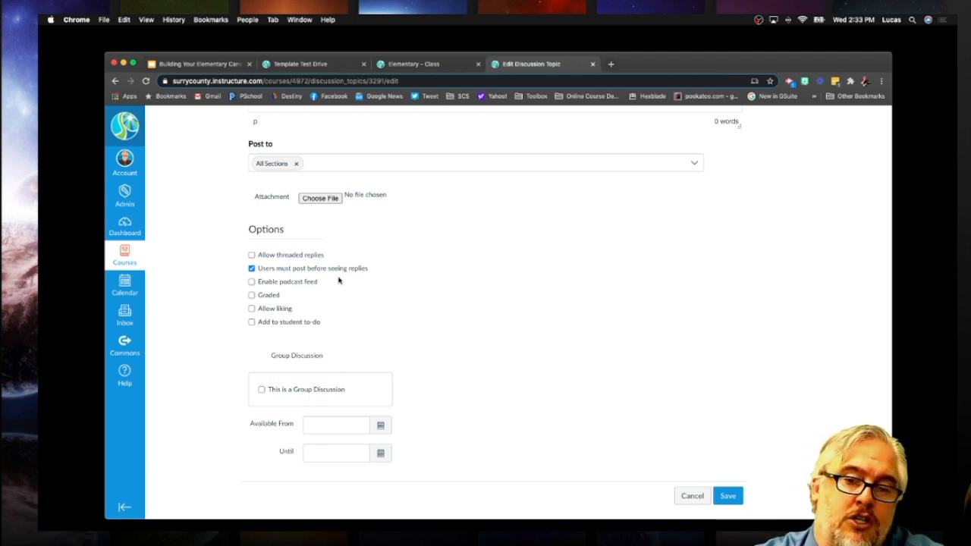
pyautogui.scroll(-1, 365, 284)
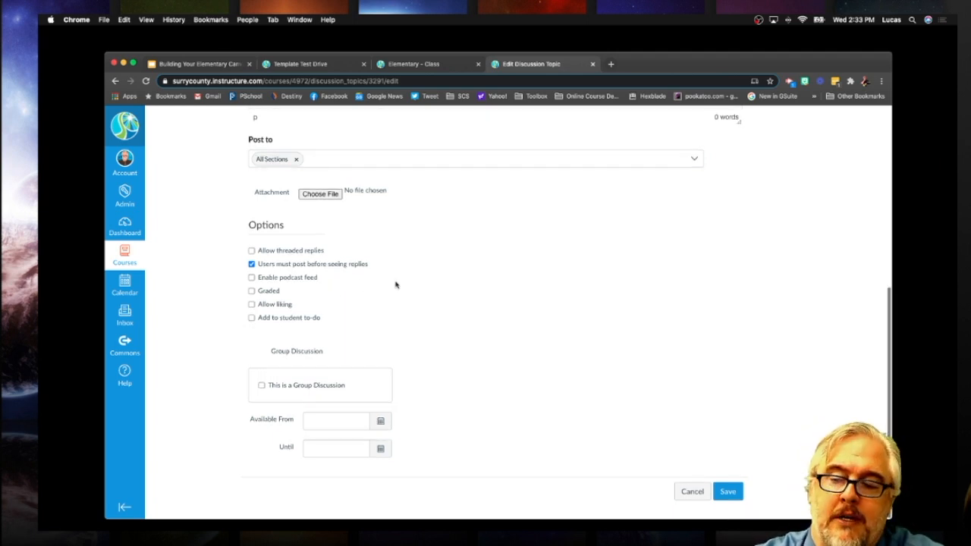
pyautogui.click(729, 491)
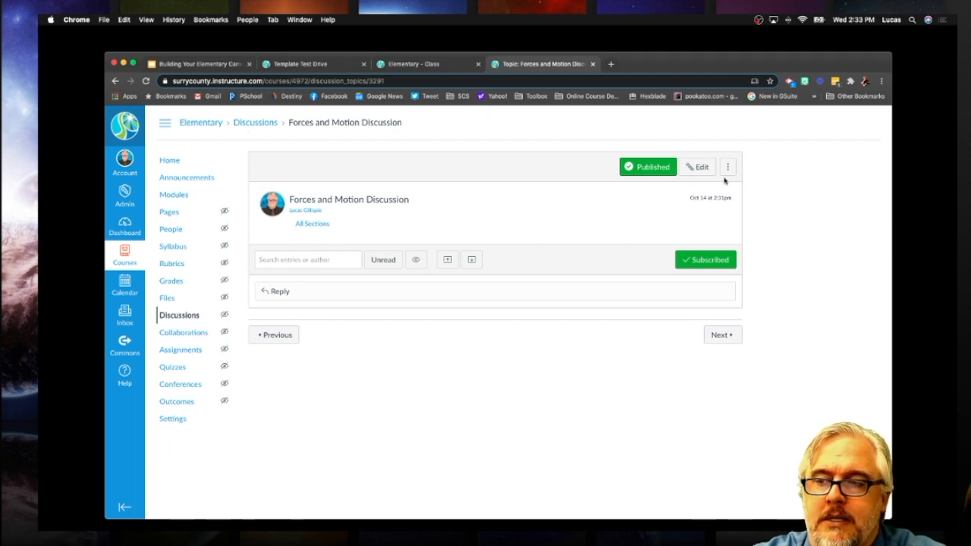
# Return to the Elementary course's modules and look over the Week 7 items, including the Forces and Motion Discussion under Thursday
pyautogui.click(250, 124)
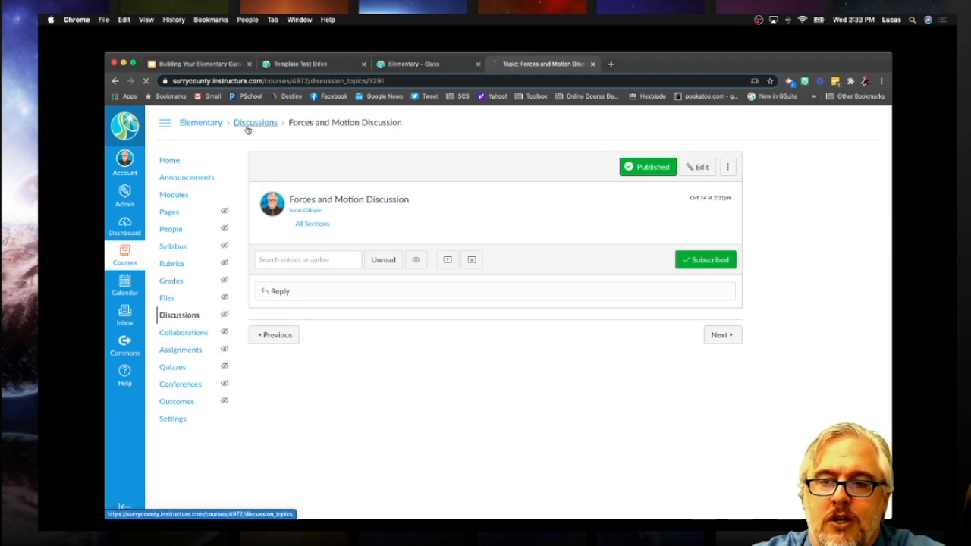
pyautogui.click(176, 195)
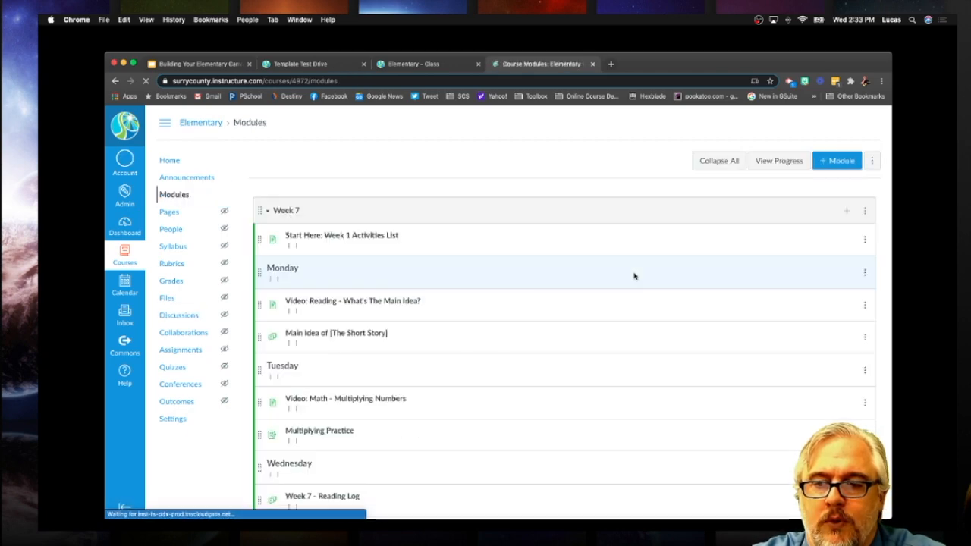
pyautogui.scroll(-10, 547, 326)
pyautogui.scroll(2, 548, 326)
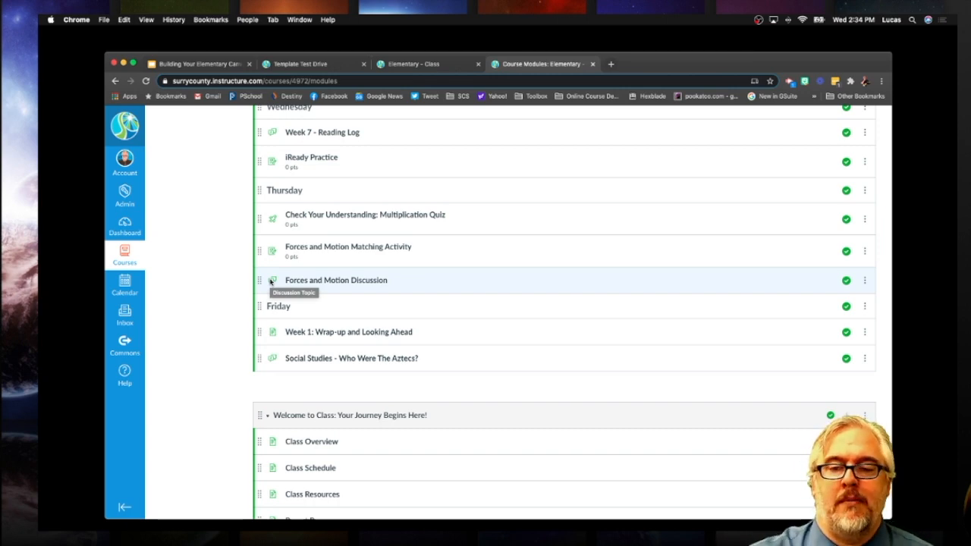
pyautogui.scroll(5, 273, 282)
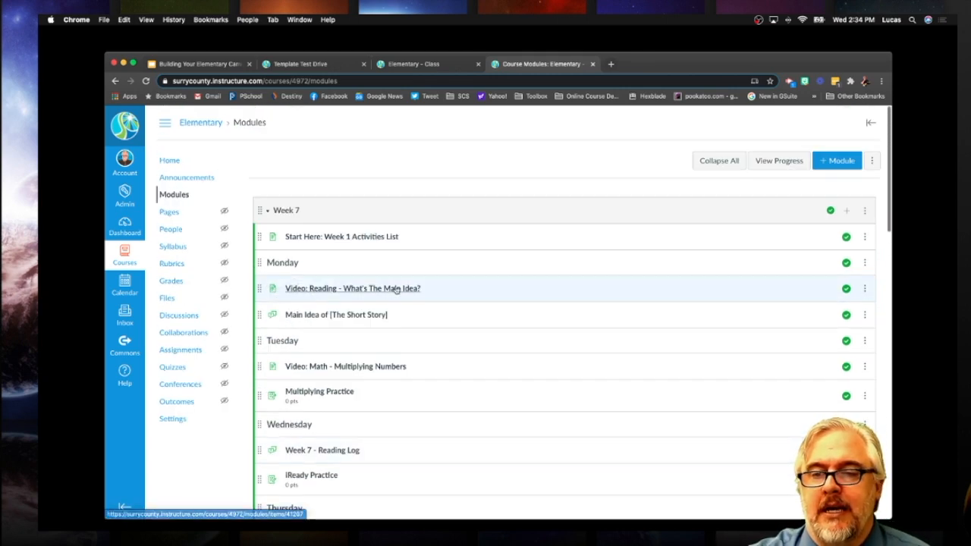
# Examine the choices for adding an item to the Week 7 module, close them without adding anything, and review the module's layout
pyautogui.click(847, 211)
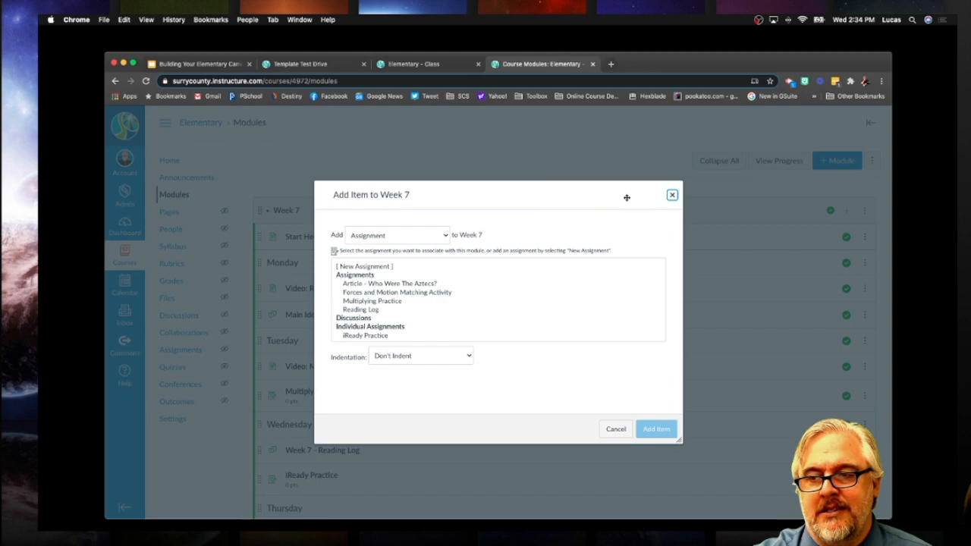
pyautogui.click(671, 195)
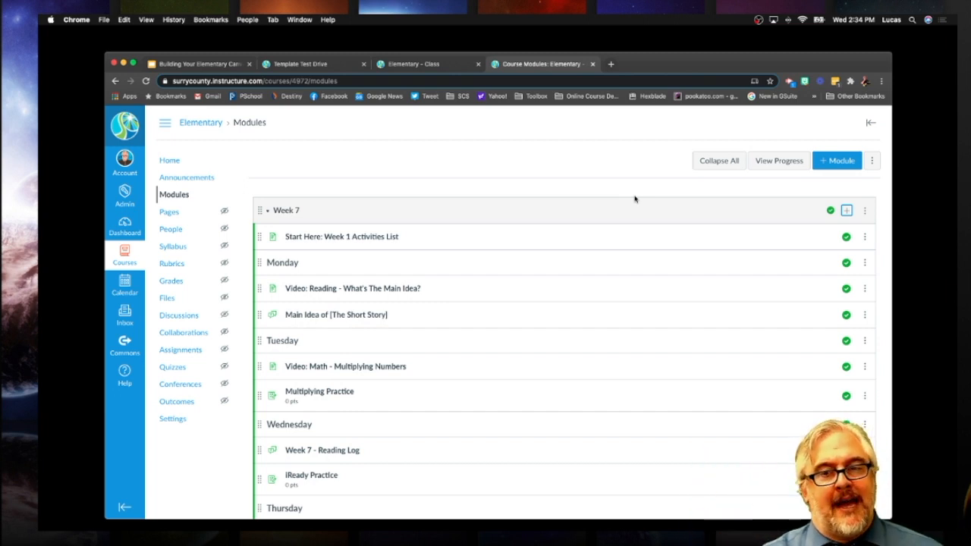
pyautogui.scroll(-2, 347, 296)
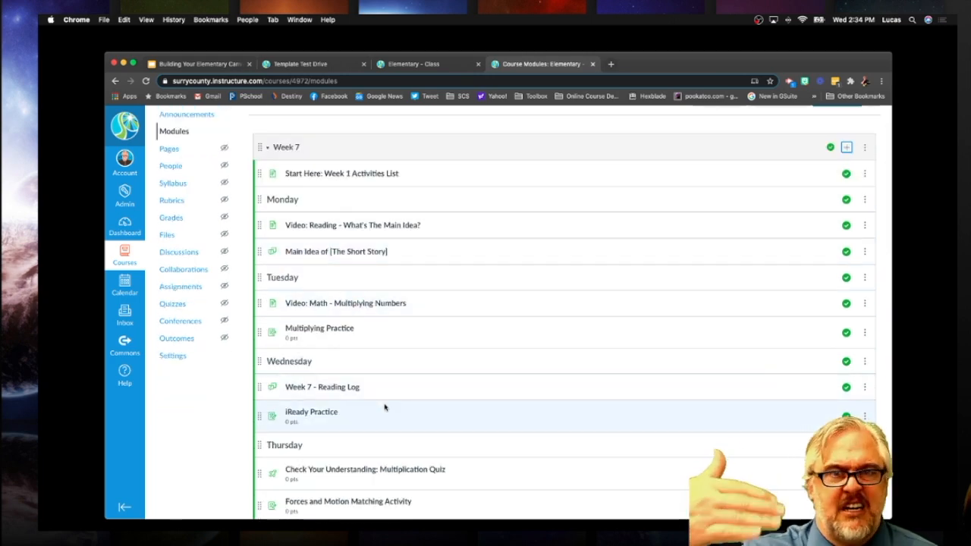
pyautogui.scroll(2, 409, 385)
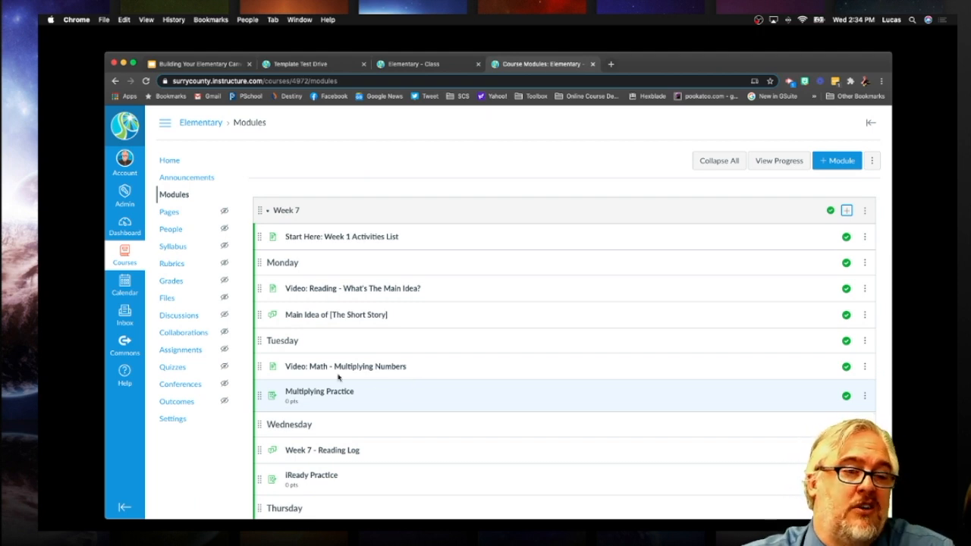
# Switch to the Building Your Elementary Canvas presentation in Google Slides and show slide 24, "You Try It!"
pyautogui.click(211, 64)
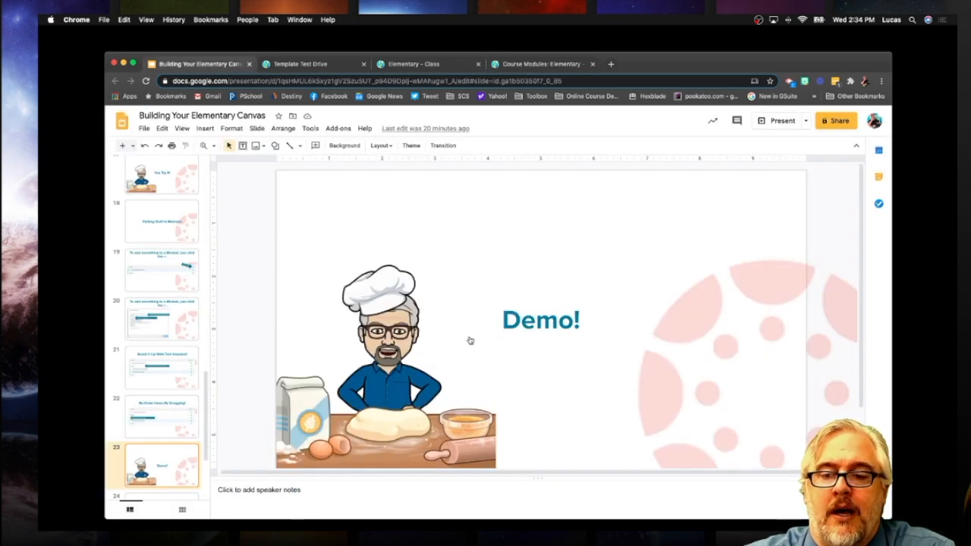
pyautogui.scroll(-1, 154, 467)
pyautogui.click(153, 476)
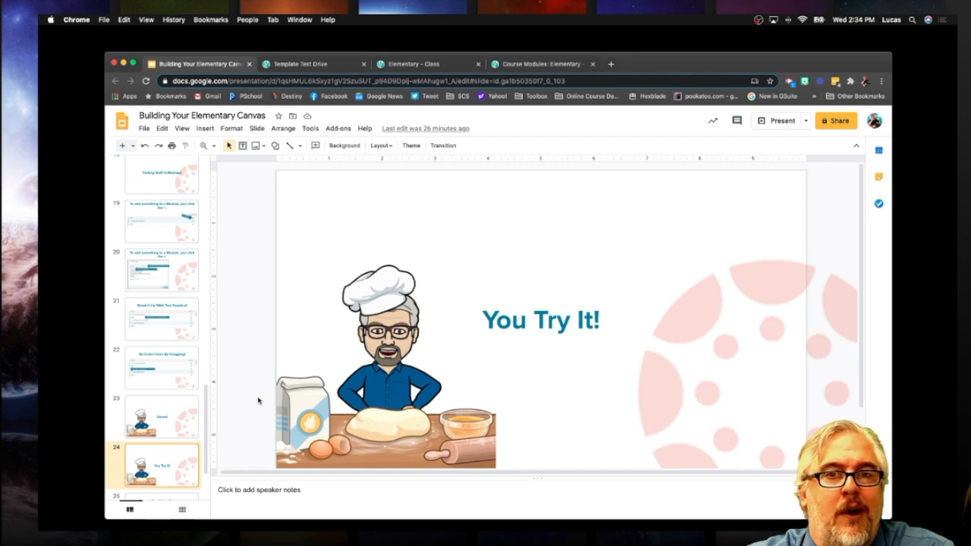